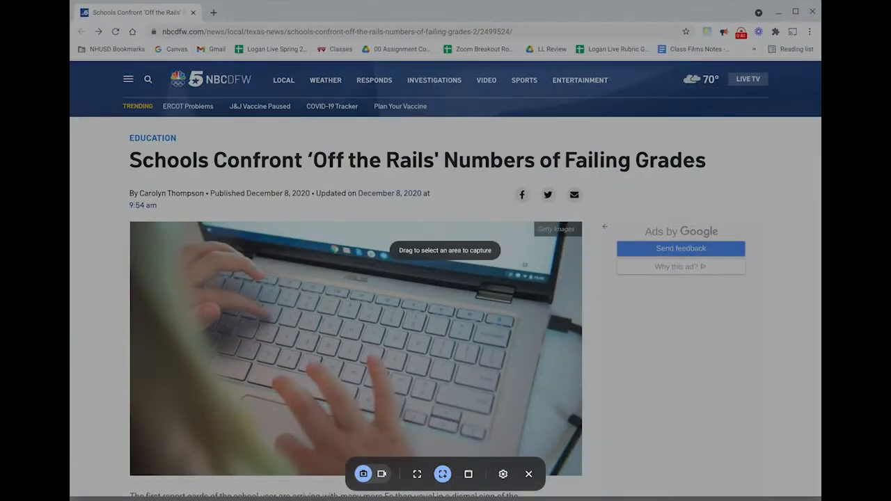
Step: Capture the NBCDFW article area below the browser toolbar as a screenshot, and check the newest capture in the Downloads folder
{"action": "left_click_drag", "start_coordinate": [69, 61], "coordinate": [776, 485]}
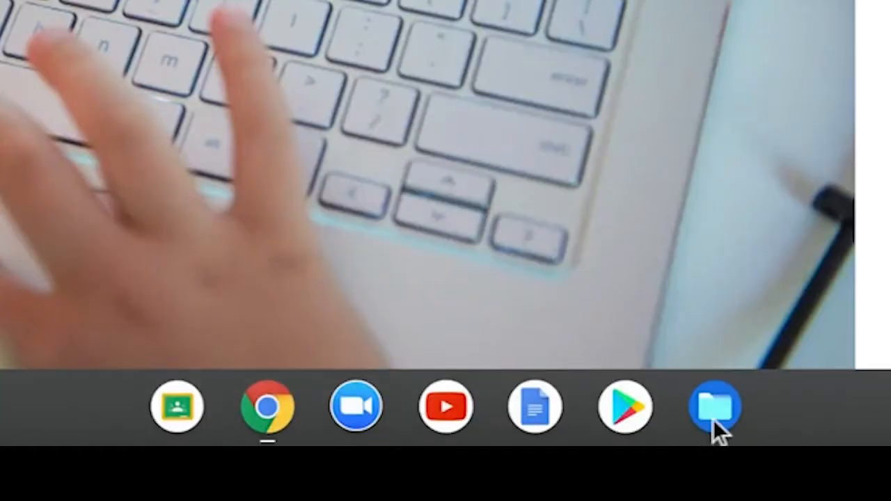
{"action": "left_click", "coordinate": [713, 421]}
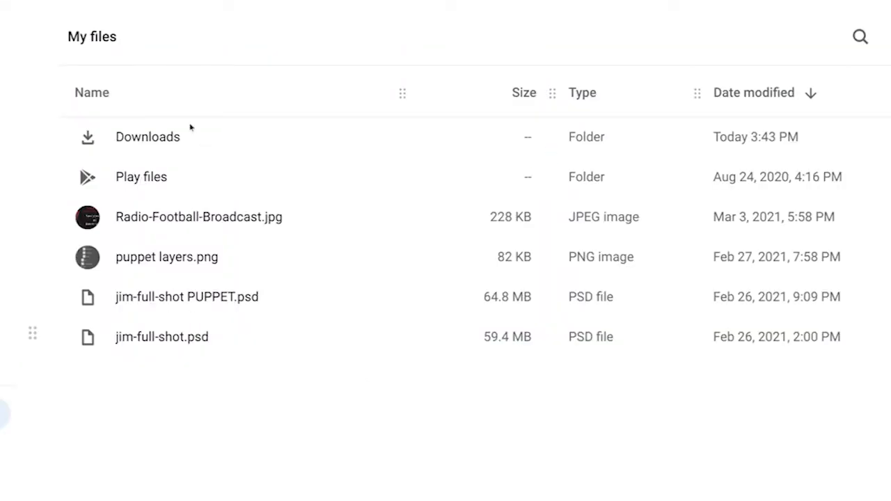
{"action": "double_click", "coordinate": [171, 139]}
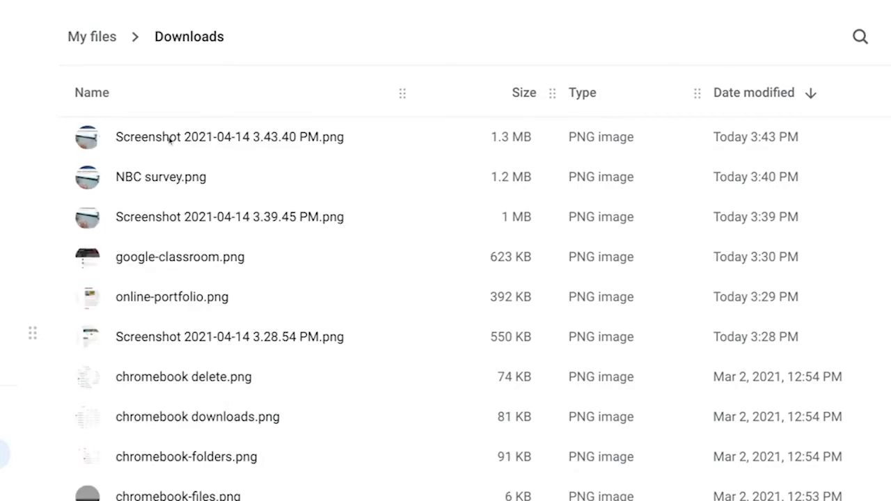
{"action": "double_click", "coordinate": [171, 139]}
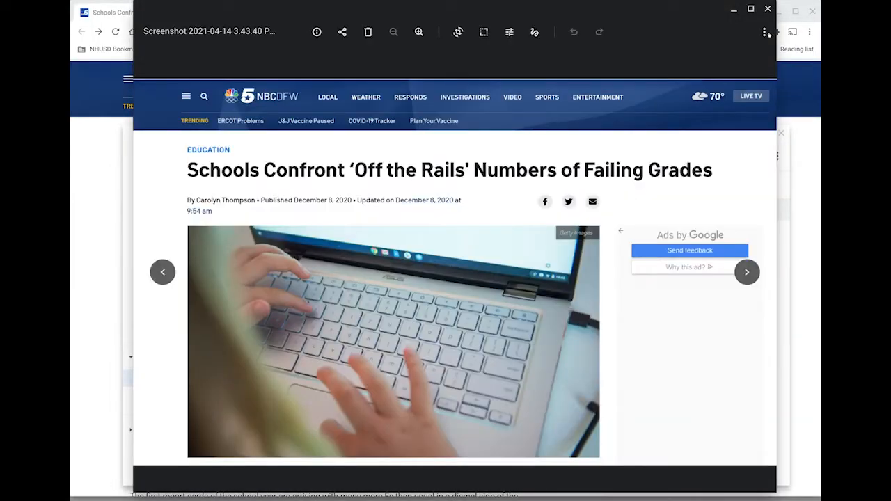
{"action": "left_click", "coordinate": [768, 9]}
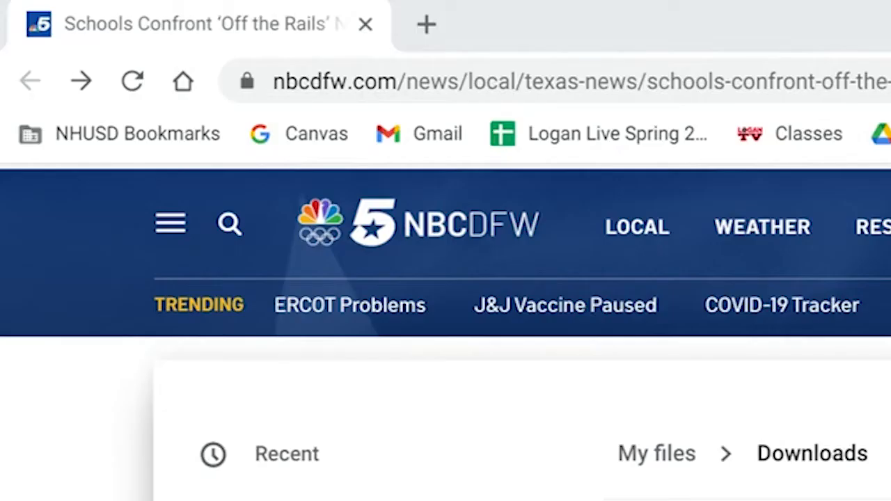
Step: Go to the Photopea website in place of the news article
{"action": "left_click", "coordinate": [858, 58]}
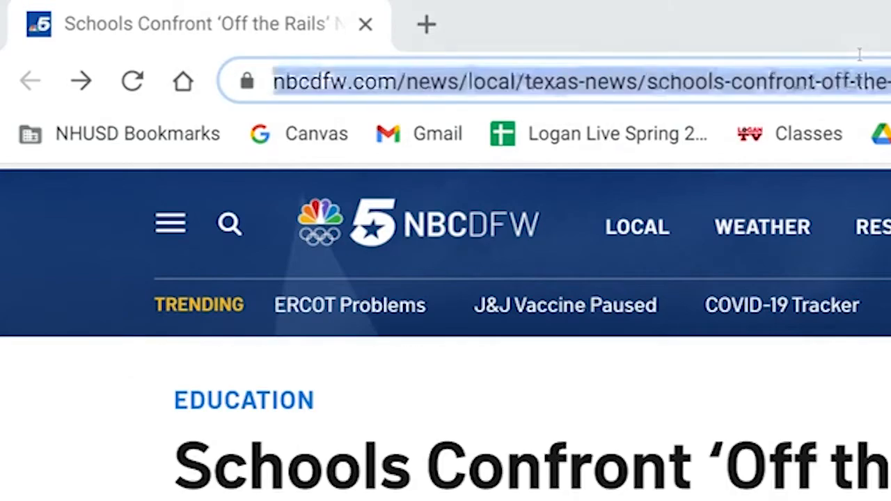
{"action": "type", "text": "phot"}
{"action": "key", "text": "Return"}
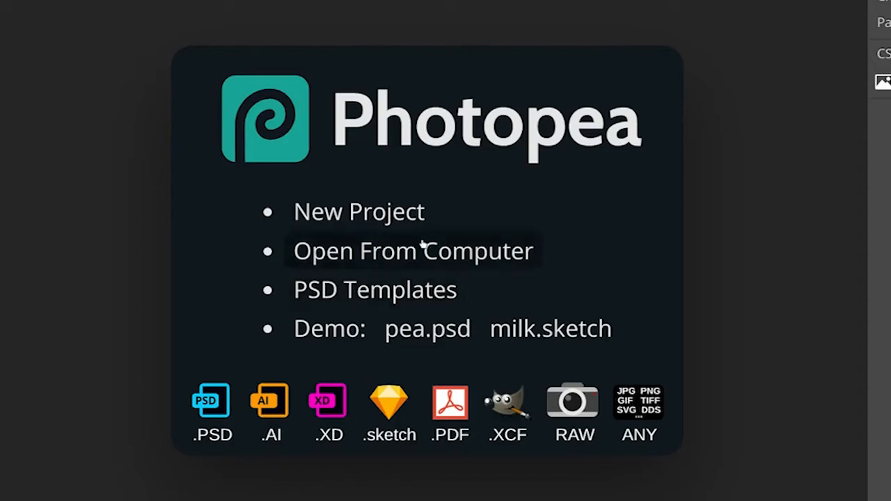
Step: Open the newest screenshot, 2021-04-14 3.43.40 PM, from the computer's Downloads folder, sorting the files by date modified
{"action": "left_click", "coordinate": [417, 249]}
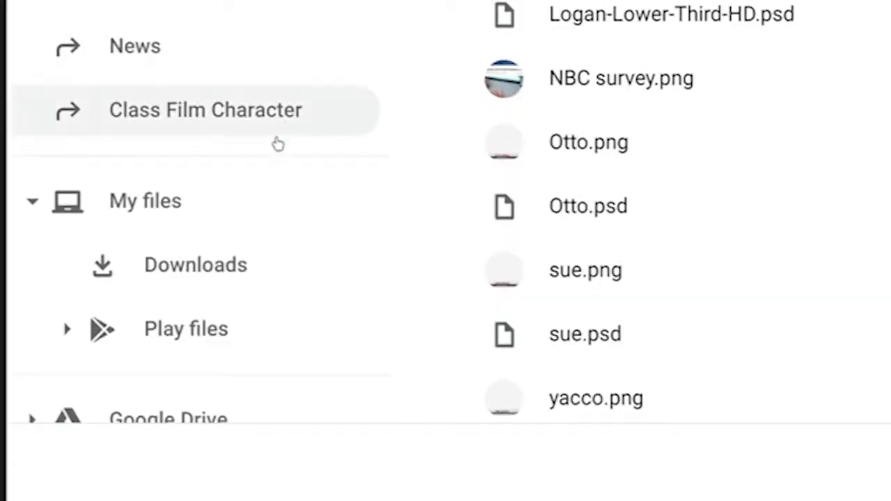
{"action": "left_click", "coordinate": [215, 252]}
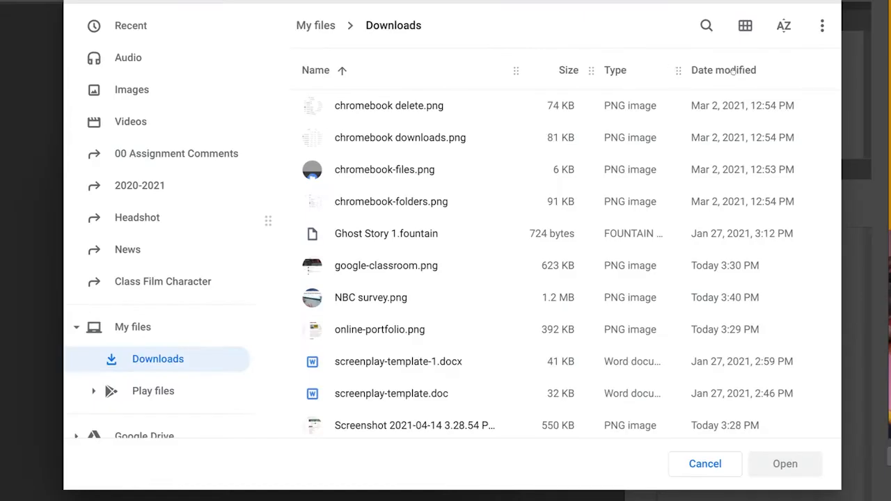
{"action": "left_click", "coordinate": [733, 77]}
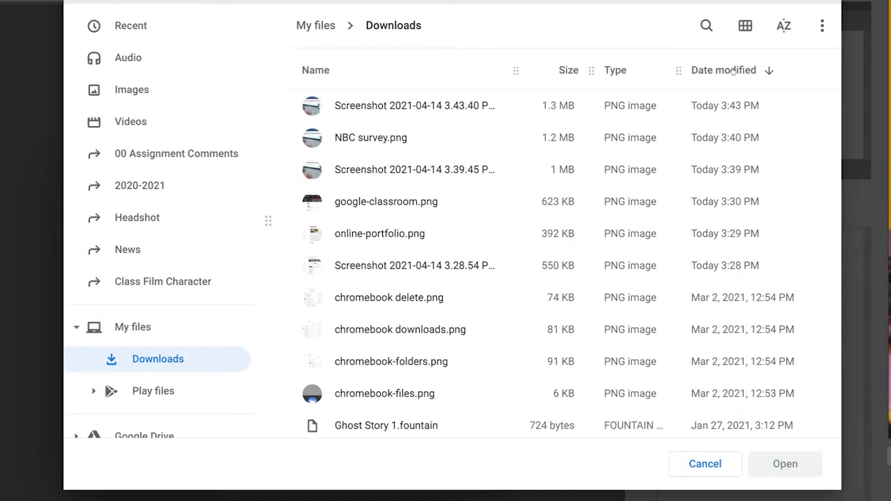
{"action": "left_click", "coordinate": [447, 105]}
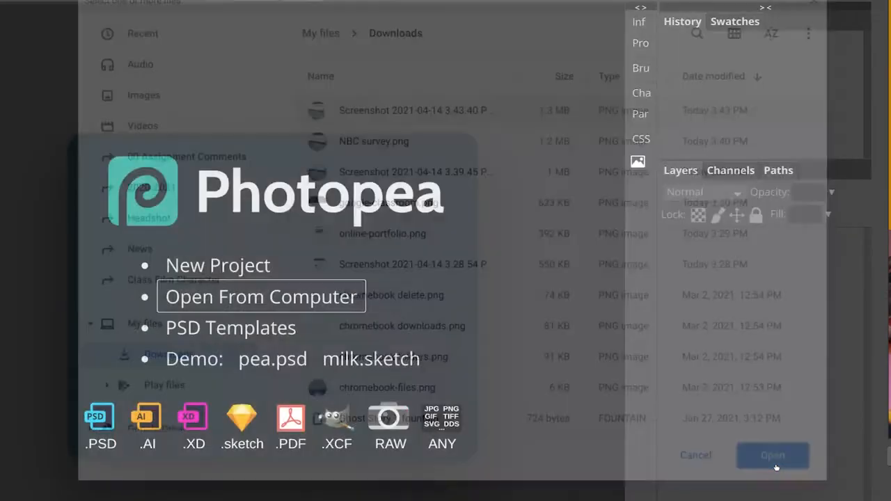
{"action": "left_click", "coordinate": [775, 458]}
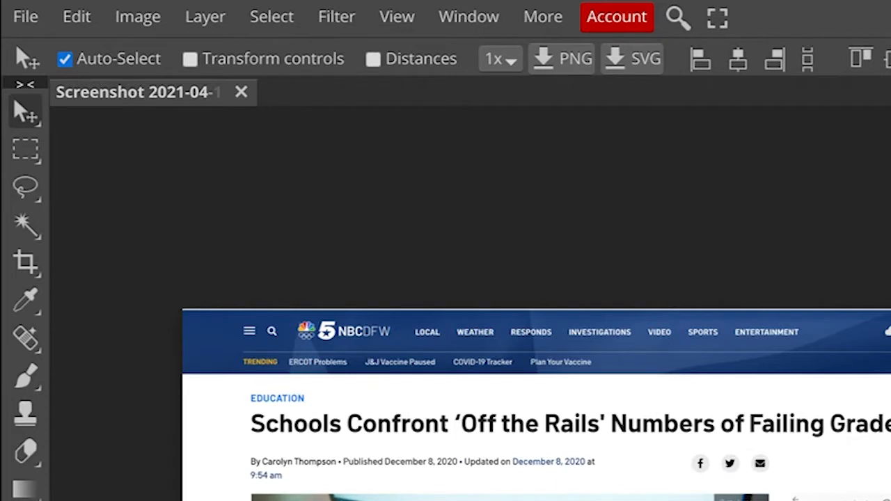
Step: Create a new project from the HD screen preset, 1280 x 720 px, with a white background
{"action": "left_click", "coordinate": [38, 16]}
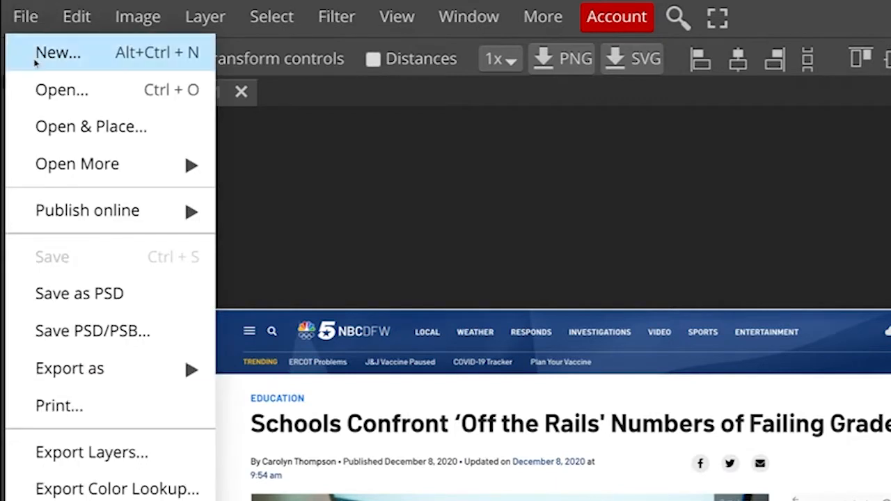
{"action": "left_click", "coordinate": [58, 53]}
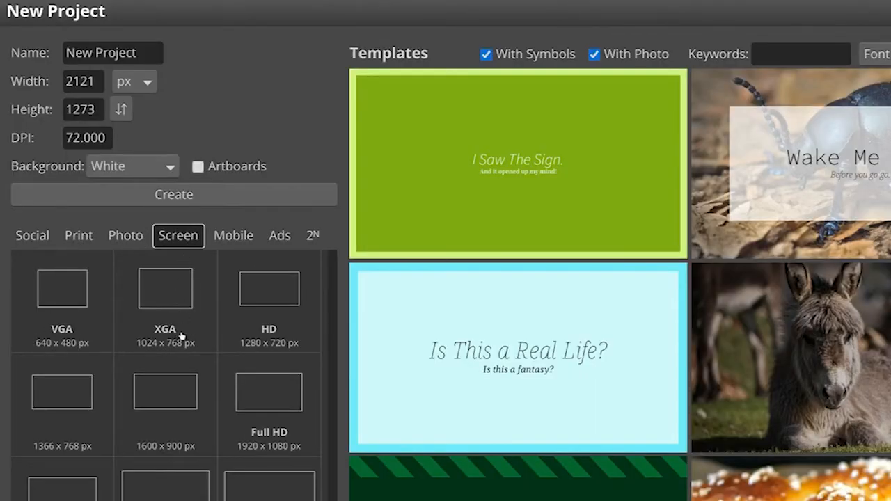
{"action": "left_click", "coordinate": [265, 334]}
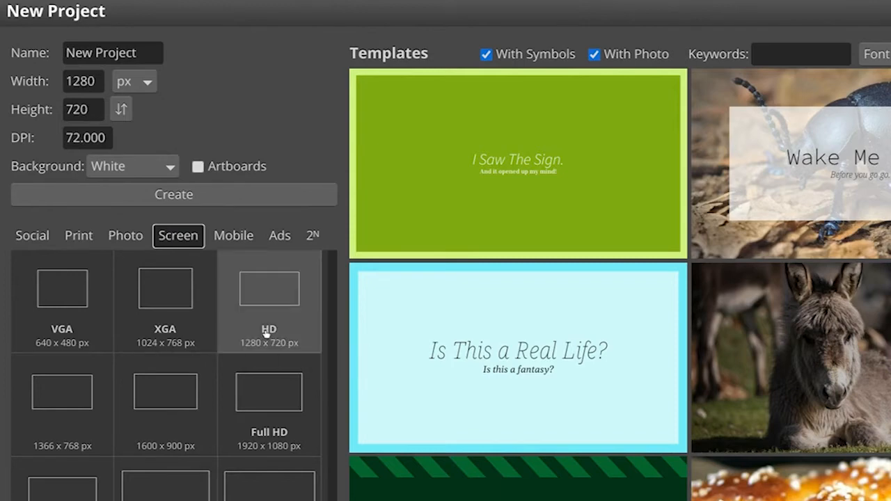
{"action": "left_click", "coordinate": [198, 186]}
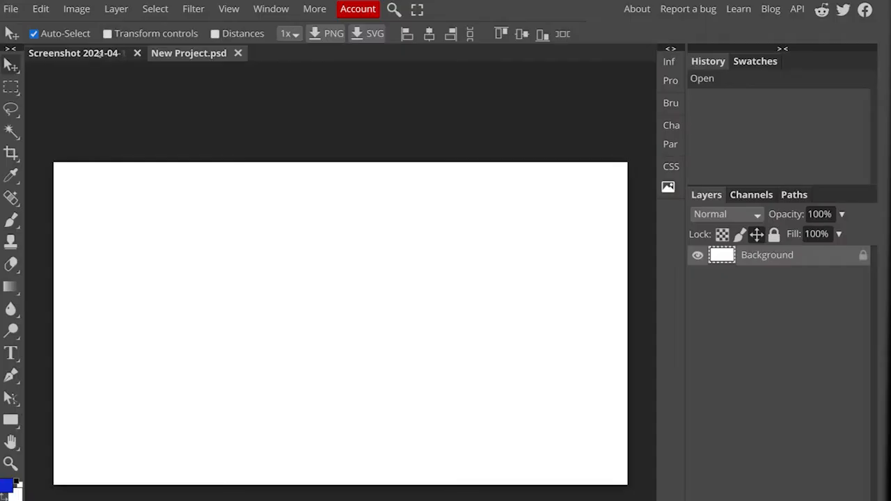
Step: Copy the entire screenshot image and paste it into New Project.psd as a layer
{"action": "left_click", "coordinate": [102, 53]}
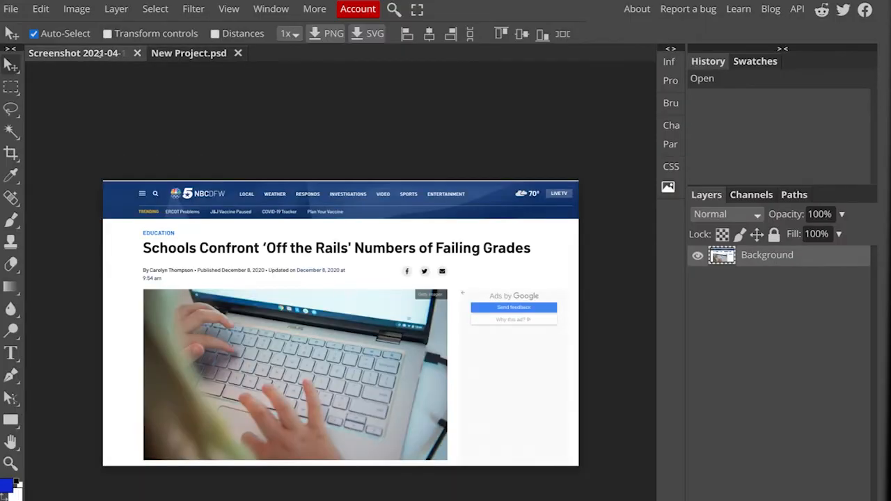
{"action": "key", "text": "ctrl+a"}
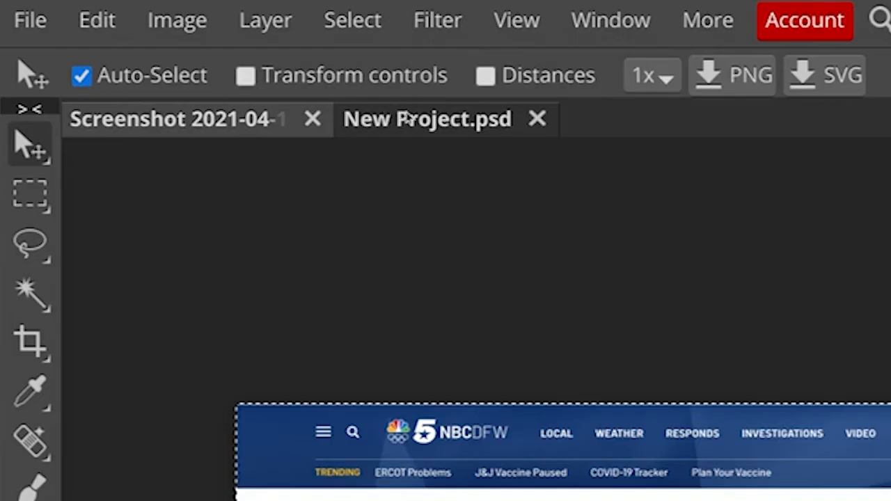
{"action": "left_click", "coordinate": [181, 53]}
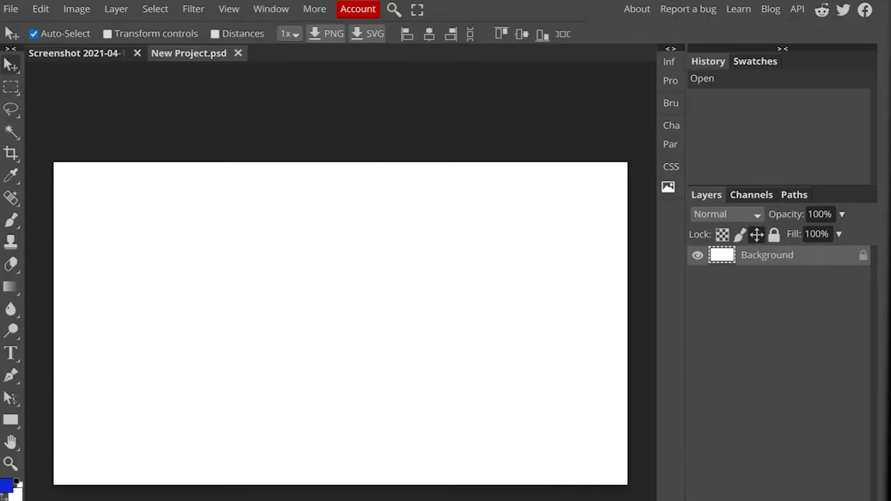
{"action": "key", "text": "ctrl+v"}
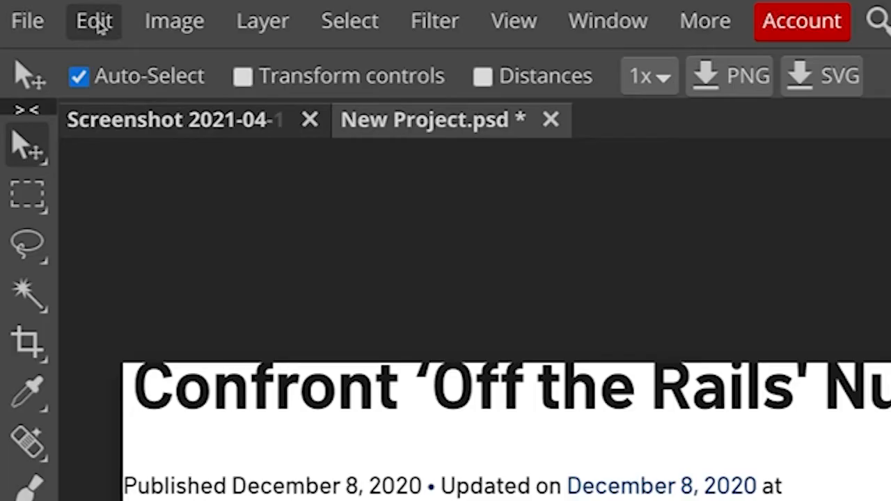
Step: Free-transform the pasted screenshot with linked proportions, scaling its width and height to 50%
{"action": "left_click", "coordinate": [40, 10]}
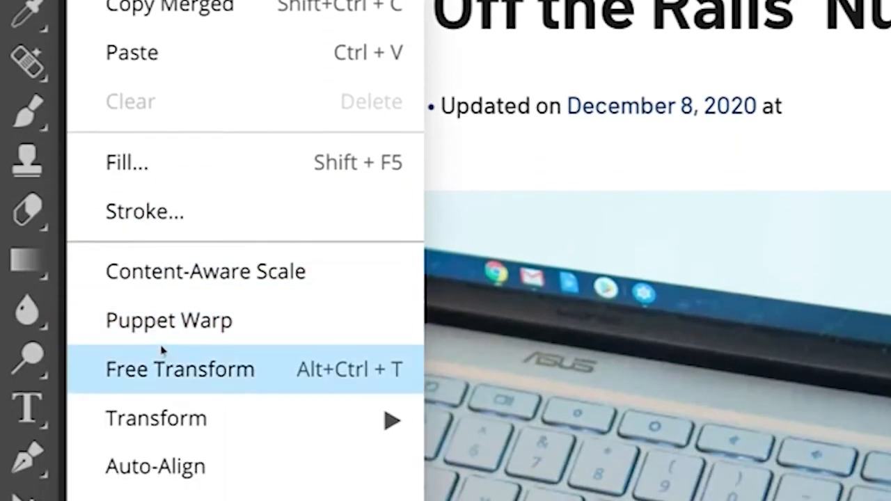
{"action": "left_click", "coordinate": [161, 463]}
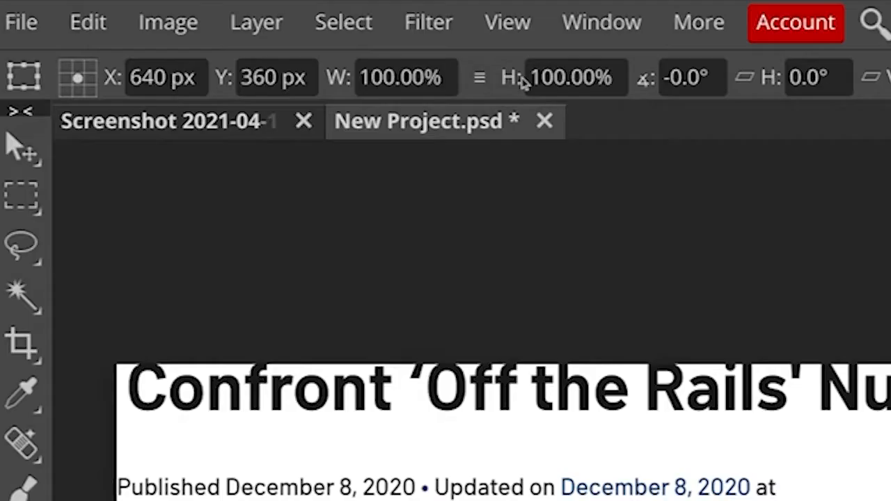
{"action": "left_click", "coordinate": [479, 78]}
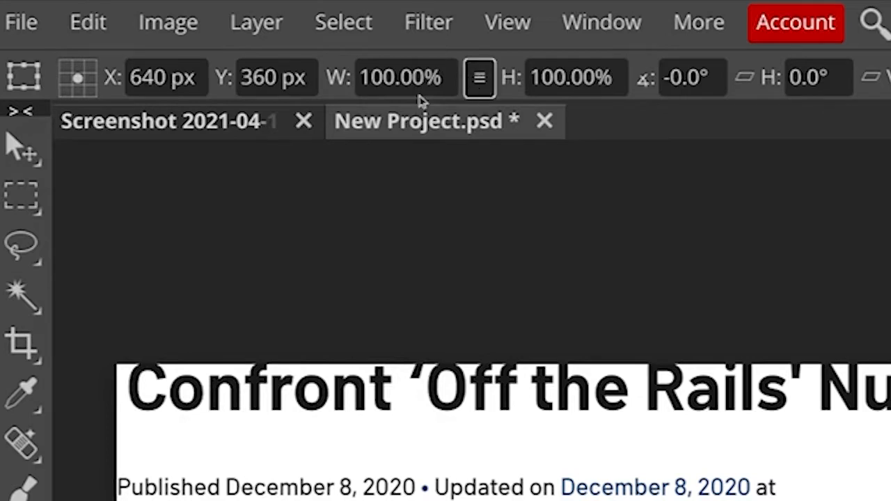
{"action": "double_click", "coordinate": [379, 78]}
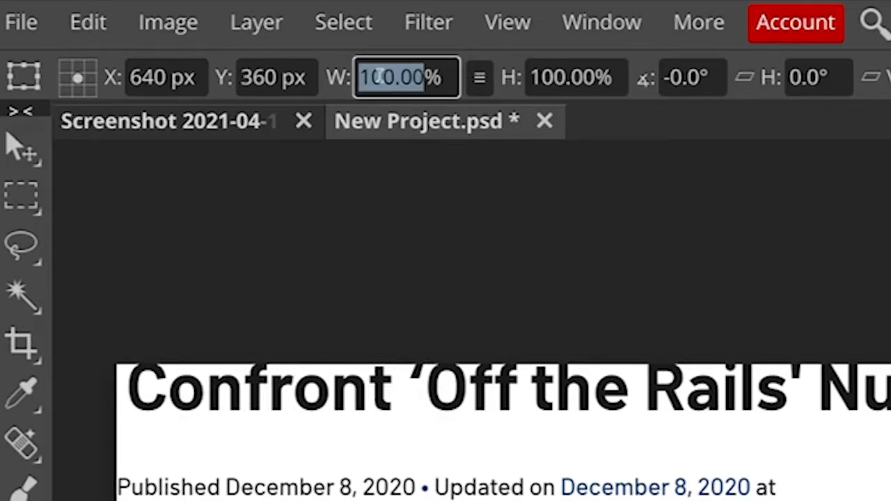
{"action": "type", "text": "50"}
{"action": "key", "text": "Return"}
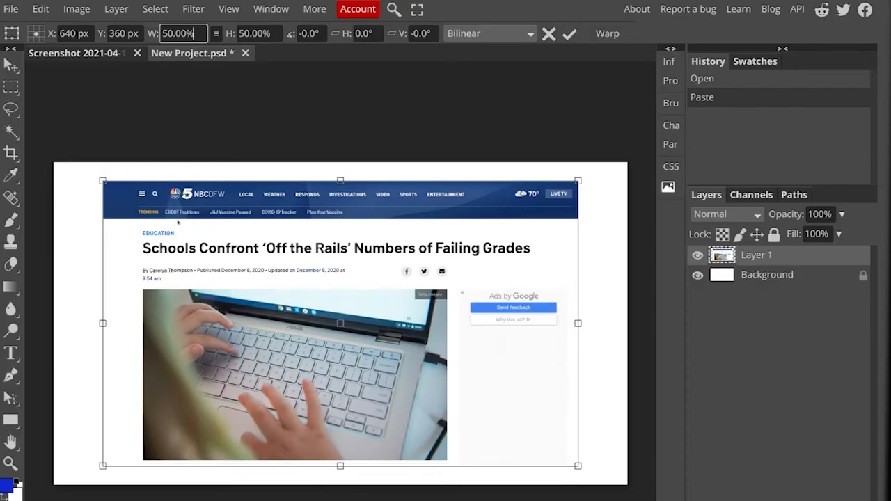
Step: Align the screenshot with the canvas's upper-left corner, enlarge it to about 60% to fill the canvas, nudge it up slightly, and apply the transform
{"action": "left_click_drag", "start_coordinate": [177, 222], "coordinate": [127, 203]}
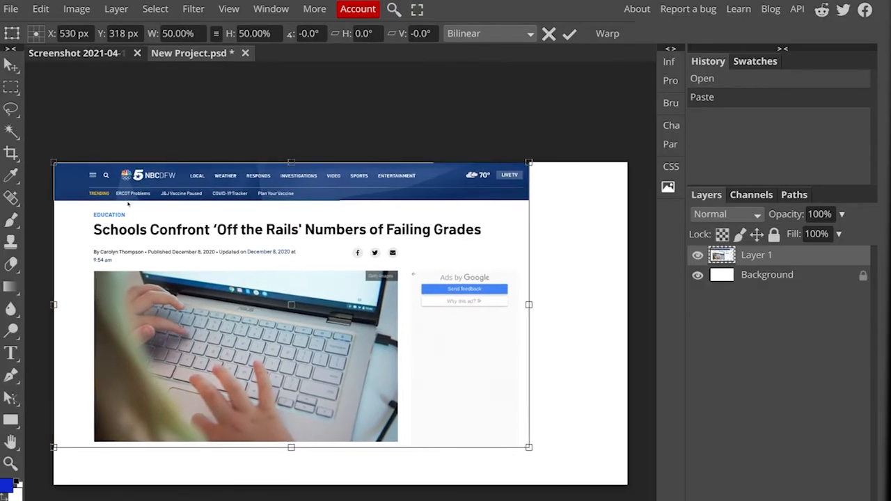
{"action": "left_click_drag", "start_coordinate": [528, 446], "coordinate": [627, 500]}
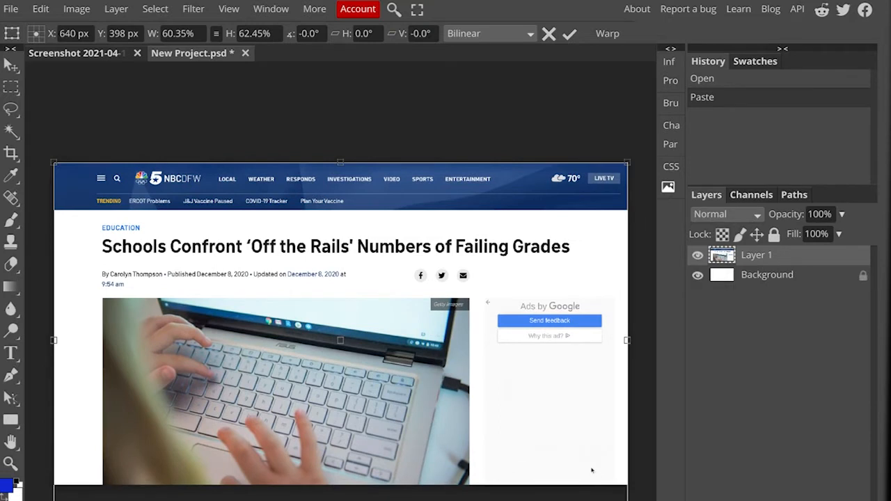
{"action": "left_click_drag", "start_coordinate": [592, 471], "coordinate": [592, 465]}
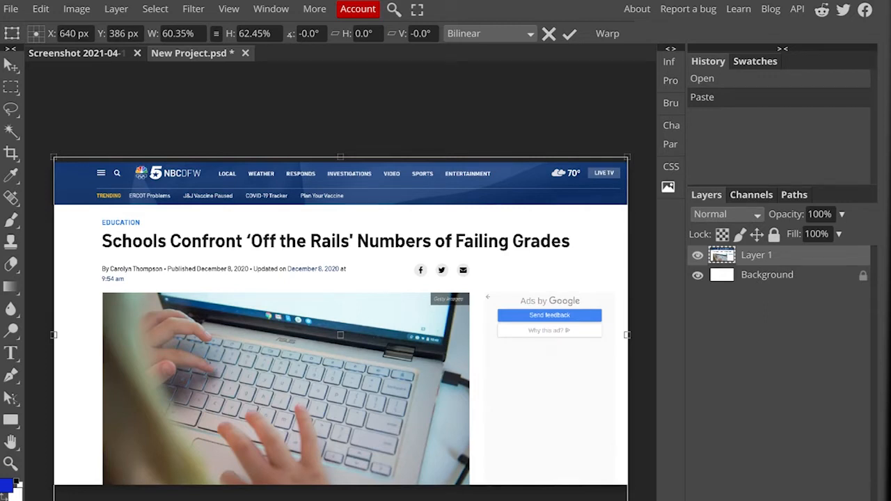
{"action": "key", "text": "Return"}
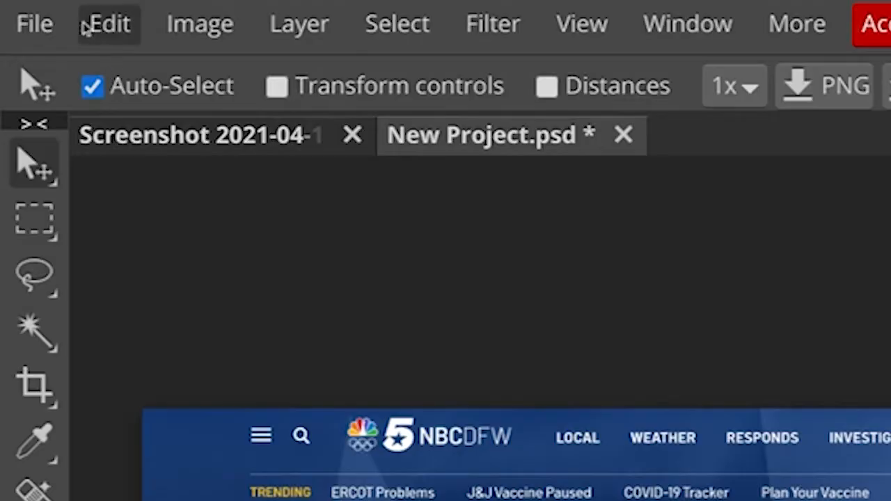
Step: Save the project as a PSD file named NBC-Survey.psd
{"action": "left_click", "coordinate": [46, 24]}
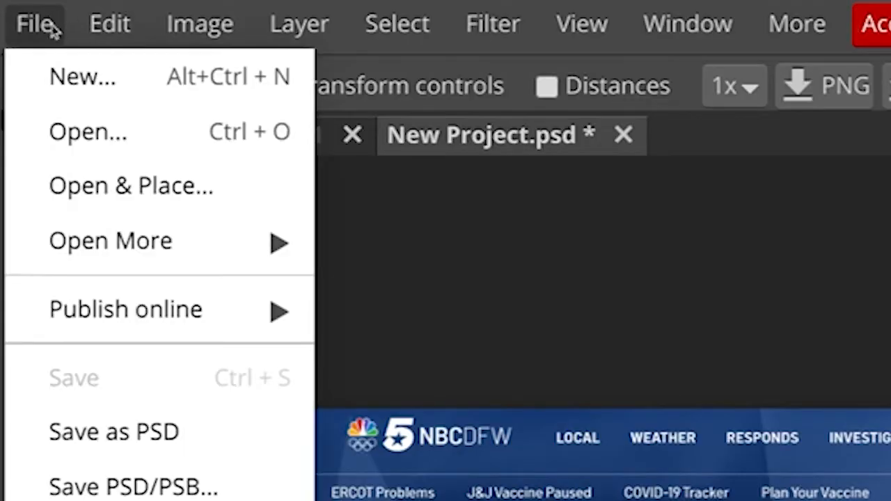
{"action": "left_click", "coordinate": [93, 419]}
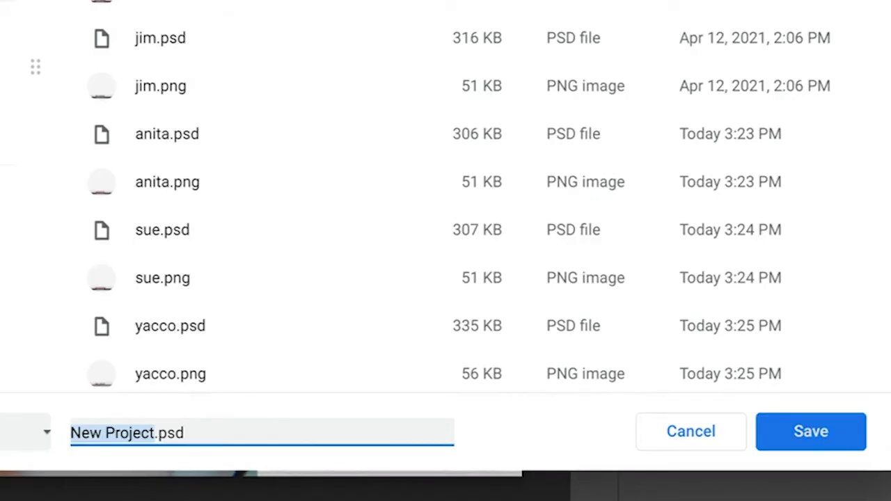
{"action": "type", "text": "NBD"}
{"action": "key", "text": "BackSpace"}
{"action": "type", "text": "C-Survey"}
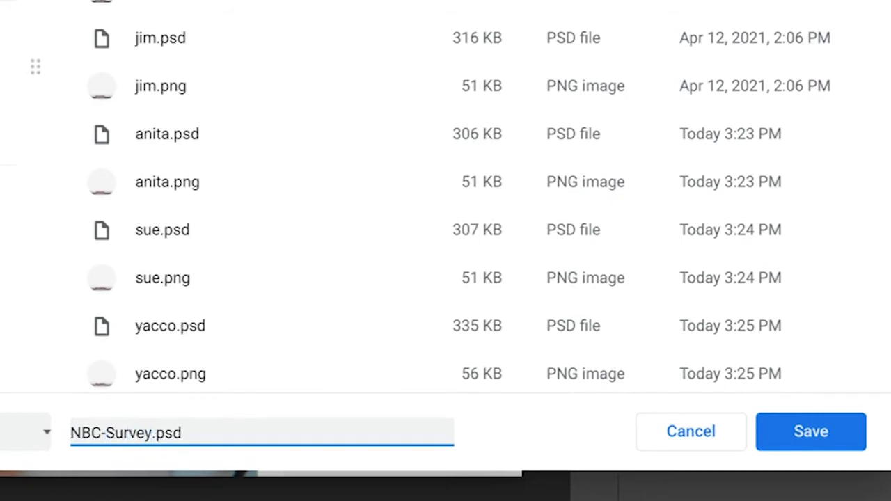
{"action": "key", "text": "Return"}
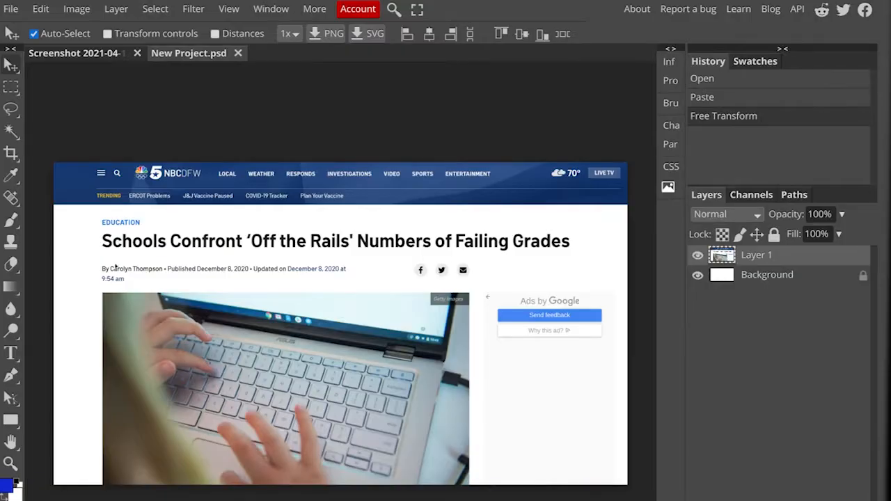
Step: Export the project as a 1280 x 720 px PNG at 100% quality, named NBC-survey.png
{"action": "left_click", "coordinate": [15, 11]}
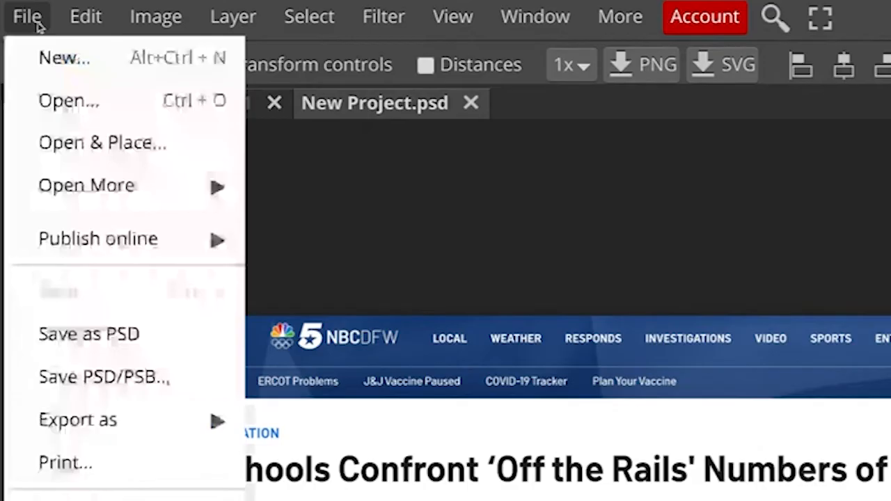
{"action": "mouse_move", "coordinate": [111, 424]}
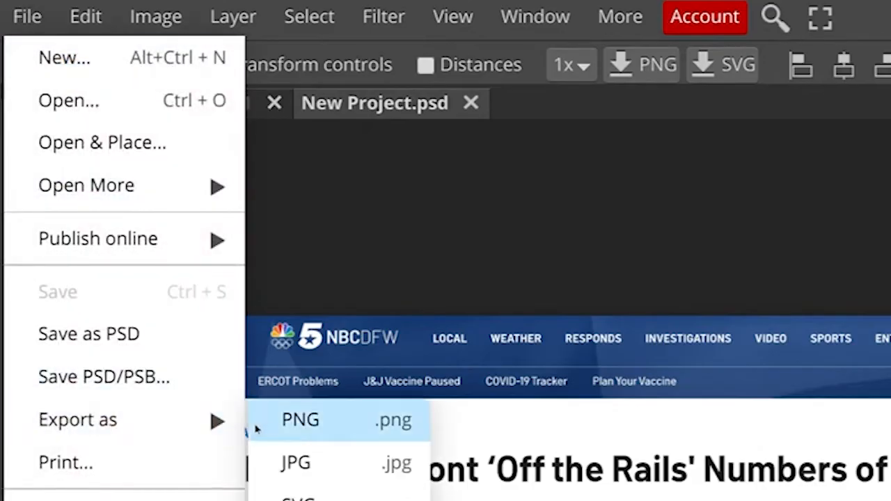
{"action": "left_click", "coordinate": [280, 424]}
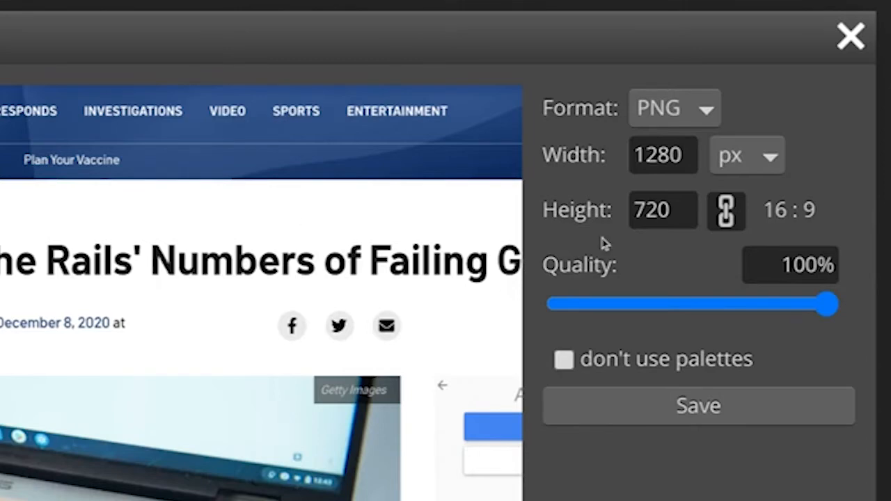
{"action": "left_click", "coordinate": [672, 404]}
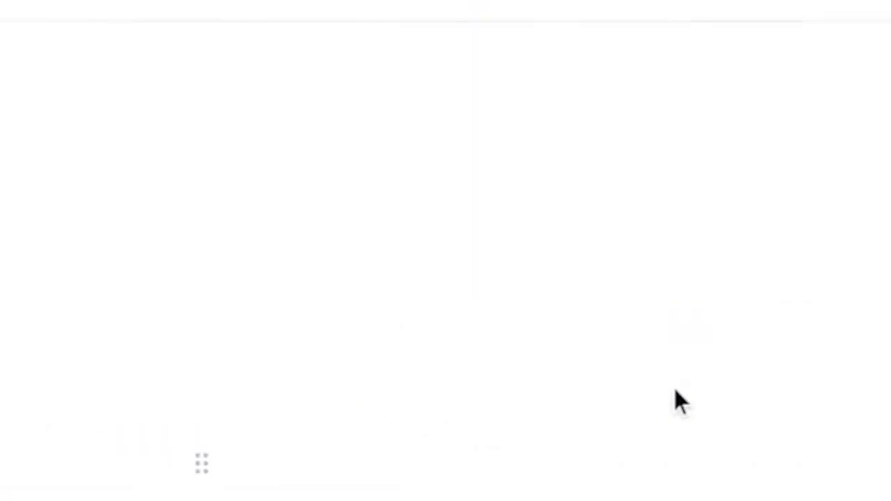
{"action": "type", "text": "NBC"}
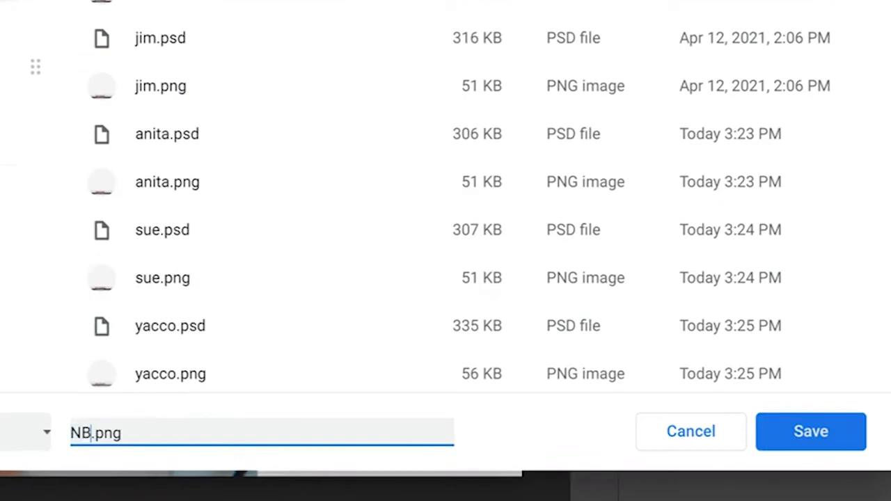
{"action": "type", "text": "-survey"}
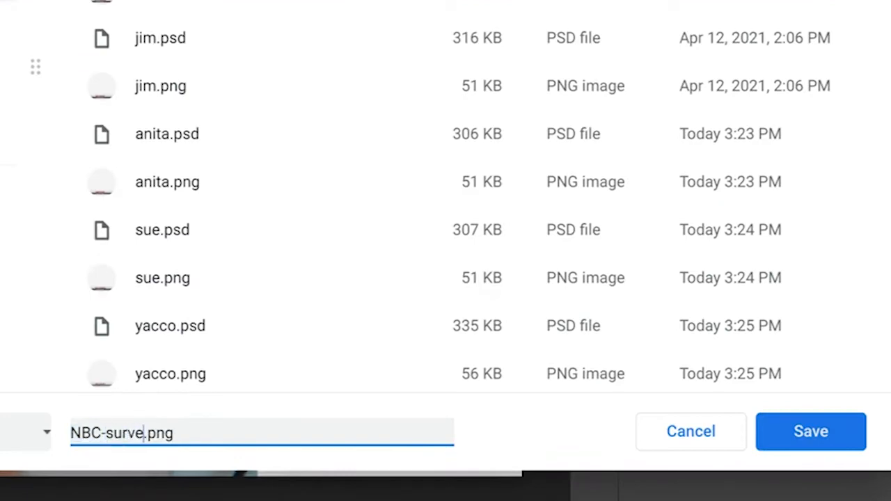
{"action": "key", "text": "Return"}
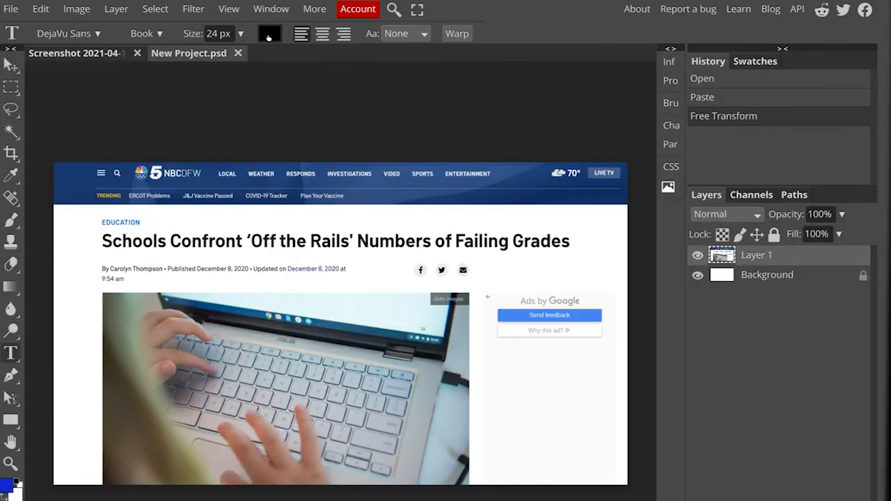
Step: Set the Type tool's text color to red, ed0505
{"action": "left_click", "coordinate": [269, 35]}
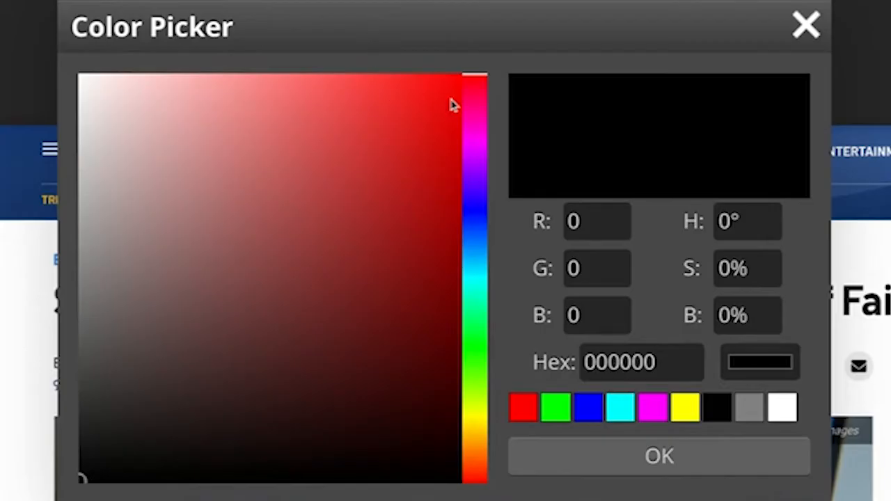
{"action": "left_click", "coordinate": [453, 103]}
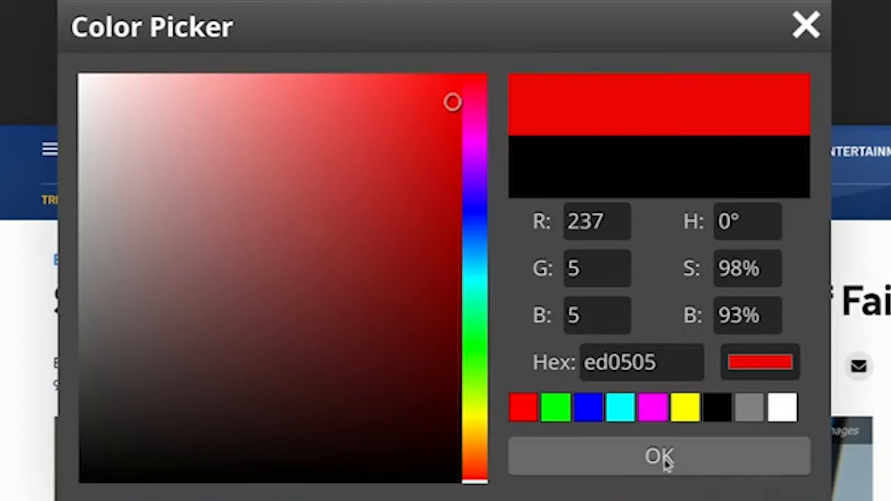
{"action": "left_click", "coordinate": [664, 460]}
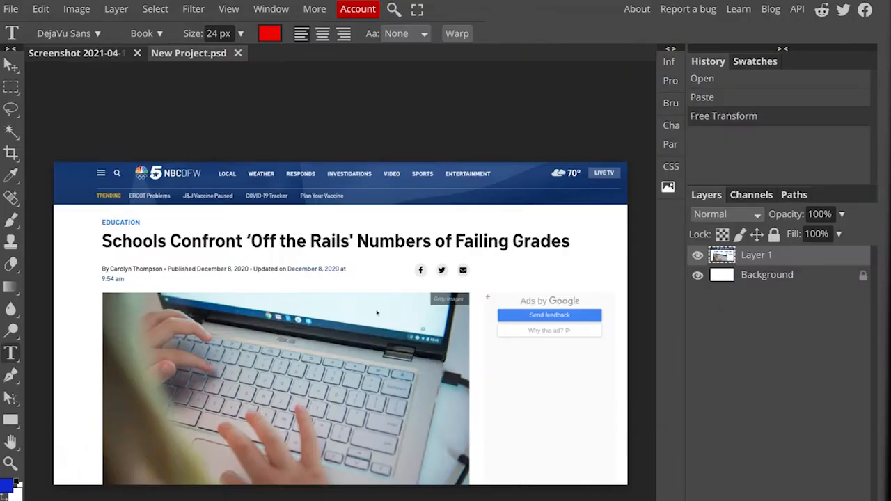
Step: Add the text "50 Percent of Students are Failing" over the laptop photo
{"action": "left_click", "coordinate": [218, 326]}
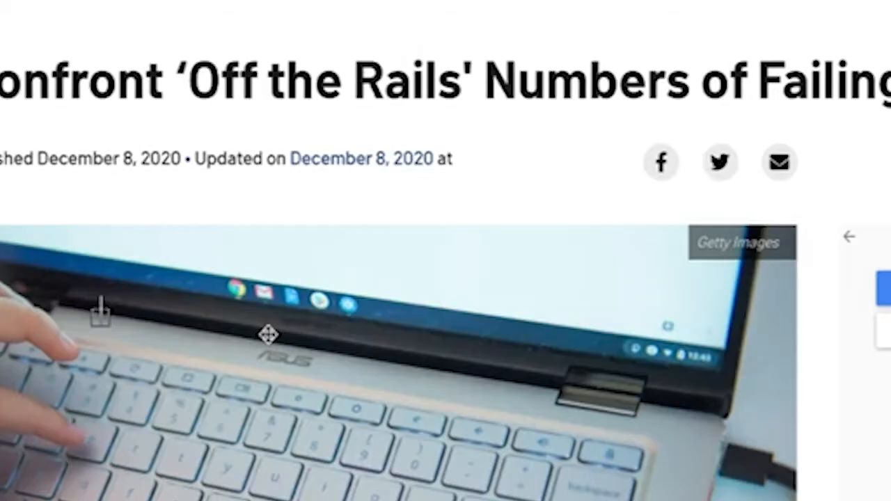
{"action": "type", "text": "50%"}
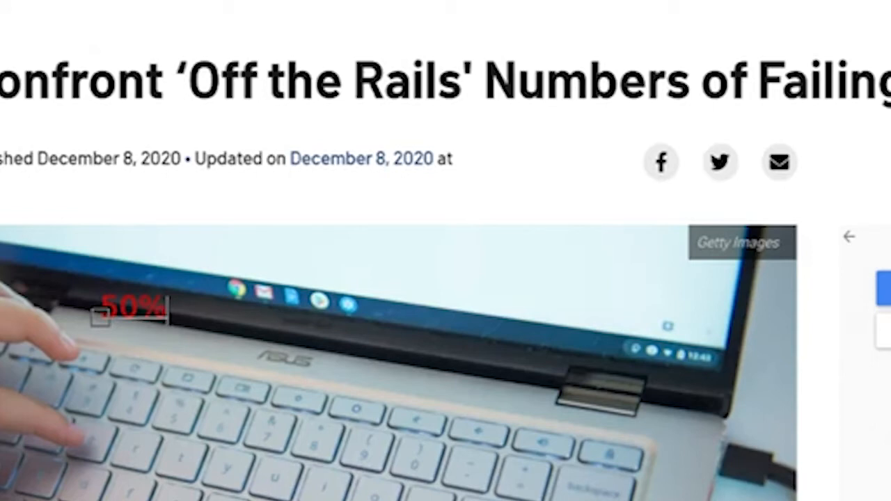
{"action": "key", "text": "BackSpace"}
{"action": "key", "text": "BackSpace"}
{"action": "type", "text": "Percent"}
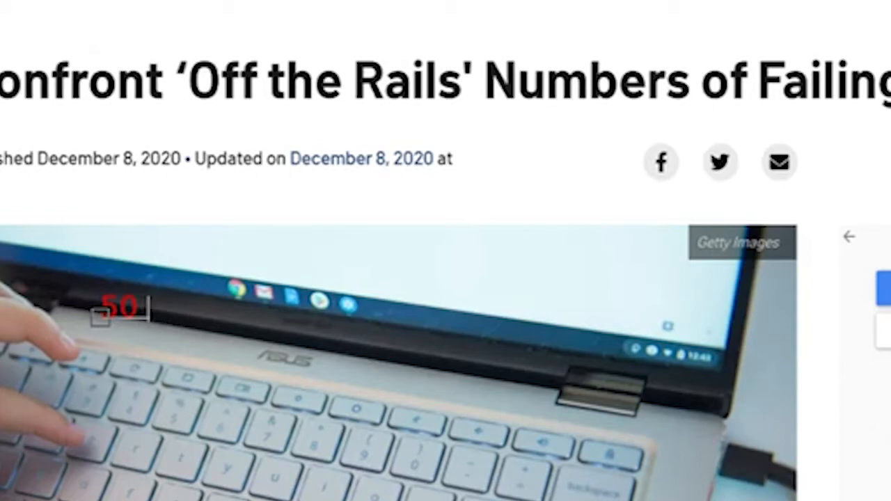
{"action": "type", "text": " of Students "}
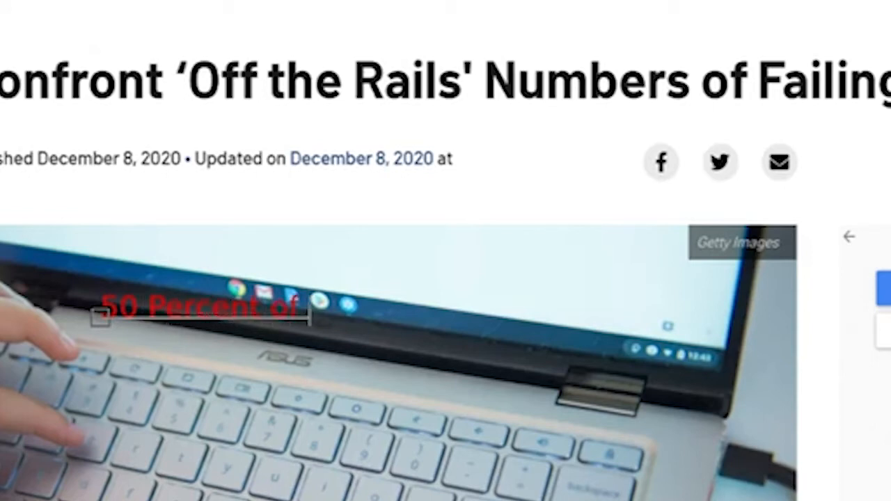
{"action": "type", "text": "are Fa"}
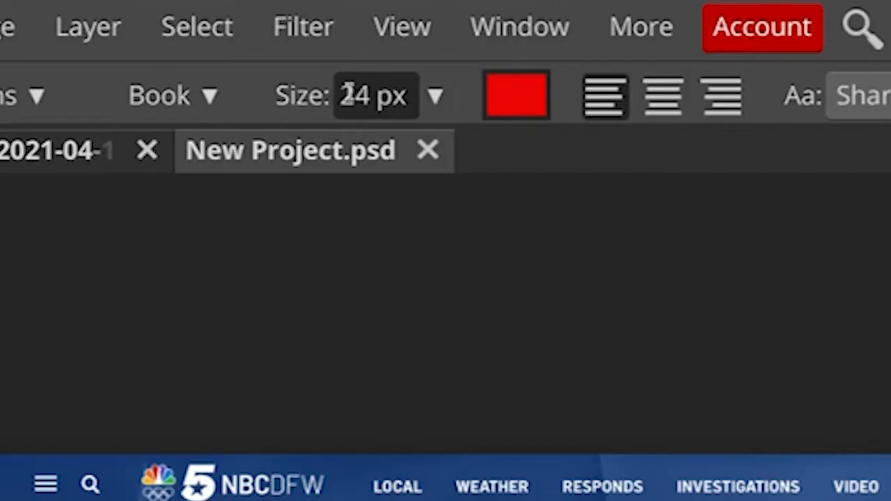
Step: Set the text size to 75 px and move the text up and left to the photo's upper edge
{"action": "double_click", "coordinate": [349, 94]}
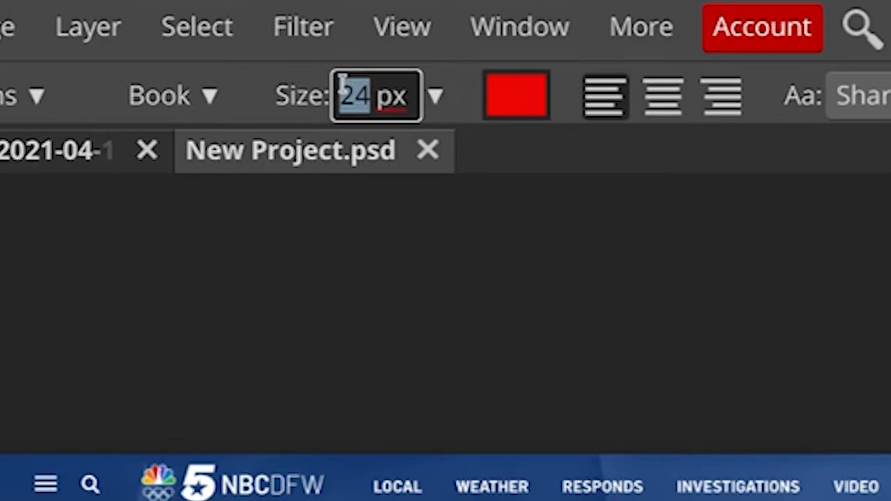
{"action": "type", "text": "200"}
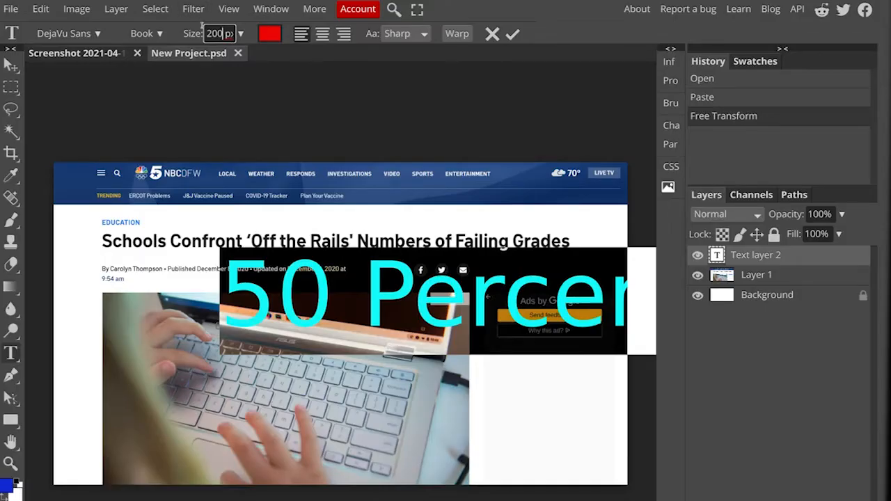
{"action": "double_click", "coordinate": [203, 26]}
{"action": "type", "text": "75"}
{"action": "key", "text": "Return"}
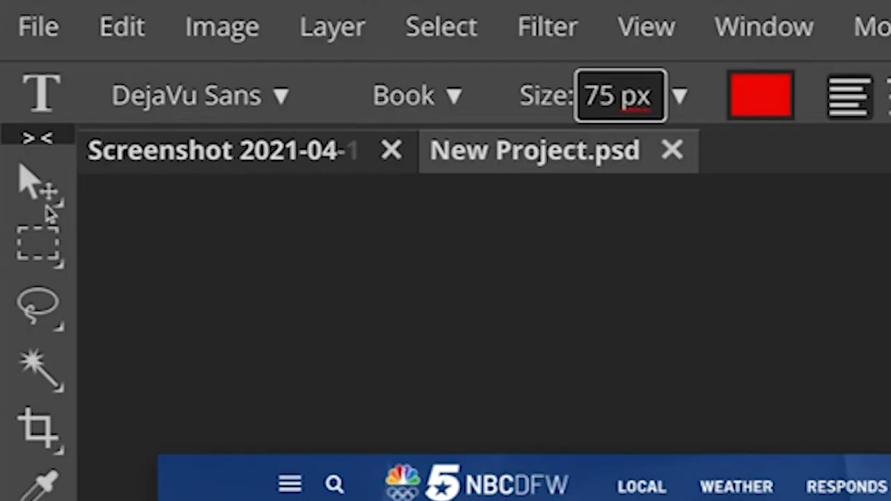
{"action": "left_click", "coordinate": [46, 202]}
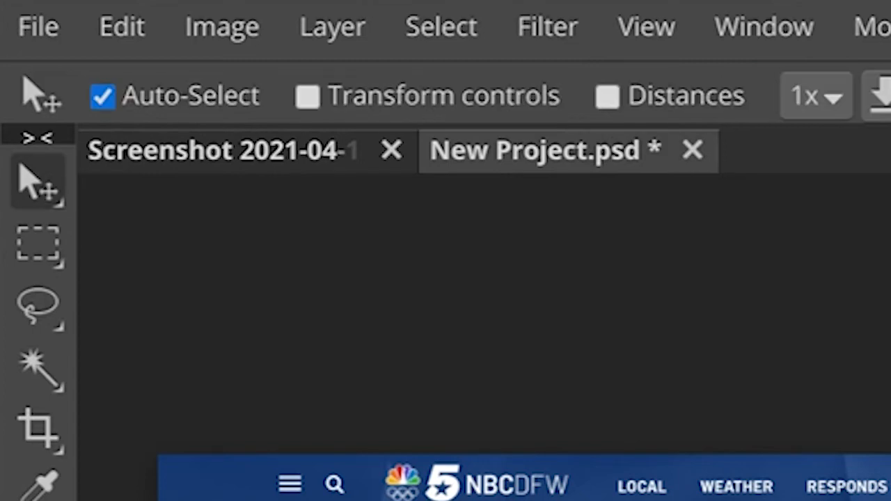
{"action": "left_click_drag", "start_coordinate": [285, 351], "coordinate": [243, 309]}
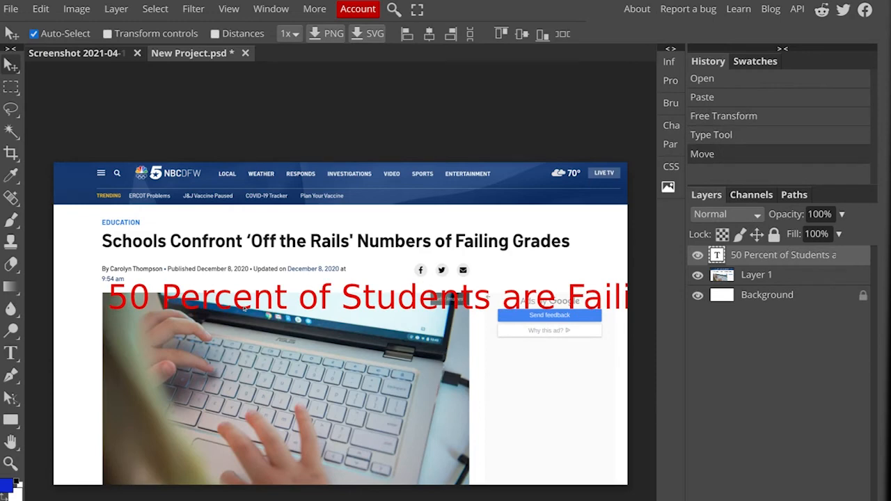
Step: Break the text after "Students" so that "are Failing" goes on a second line
{"action": "left_click", "coordinate": [11, 353]}
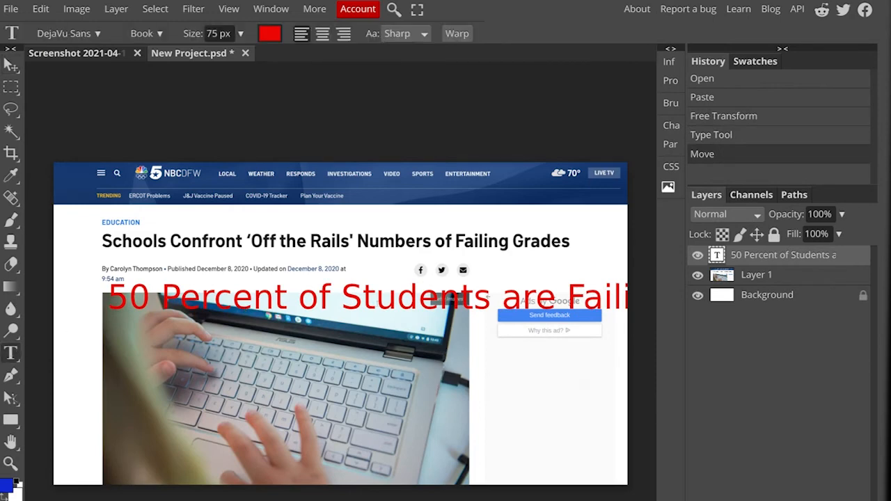
{"action": "key", "text": "BackSpace"}
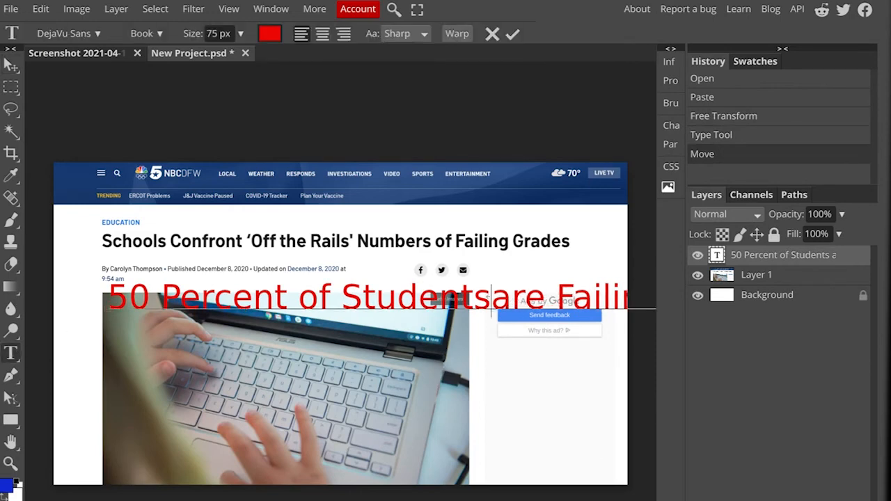
{"action": "key", "text": "Return"}
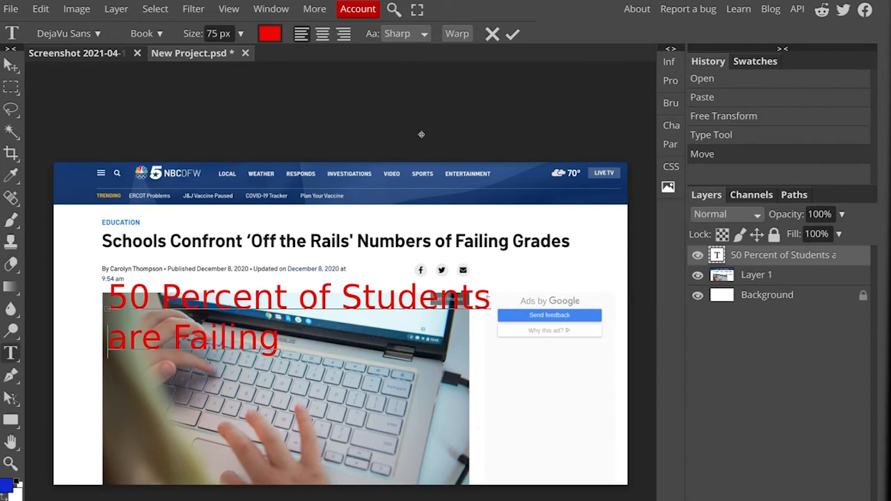
Step: Center-align both lines of the text and move the text back over the middle of the laptop photo
{"action": "left_click", "coordinate": [322, 35]}
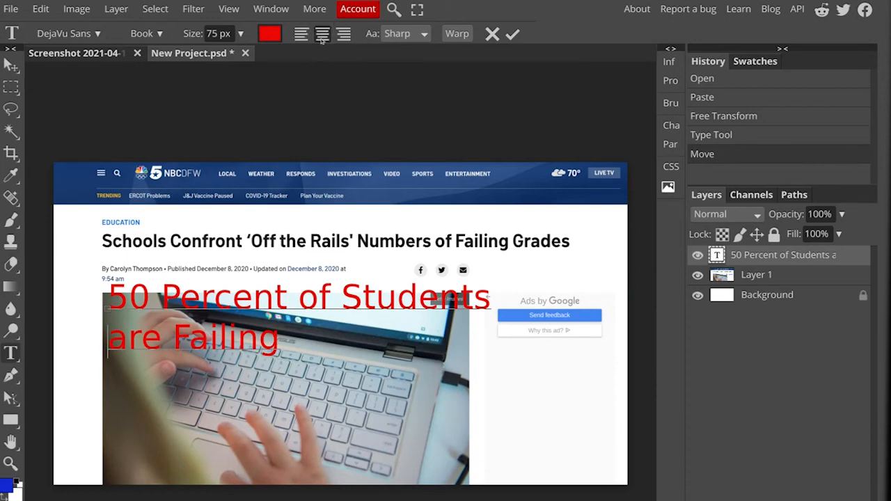
{"action": "key", "text": "ctrl+a"}
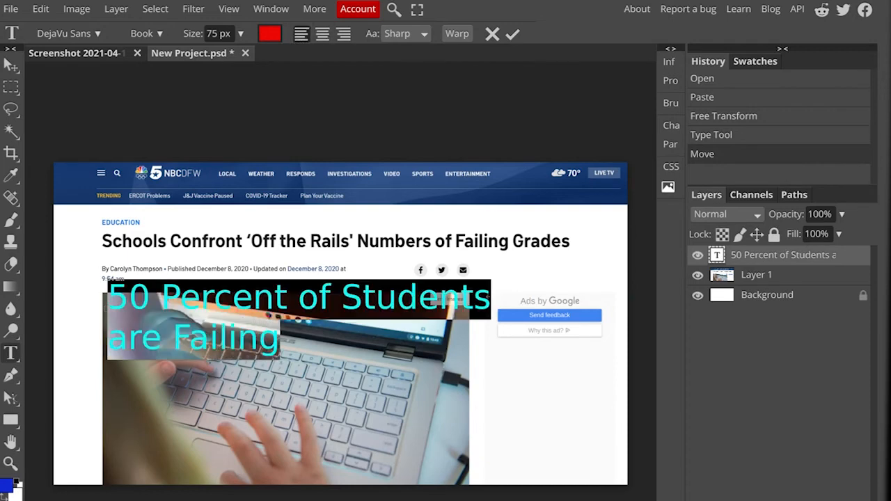
{"action": "left_click", "coordinate": [322, 34]}
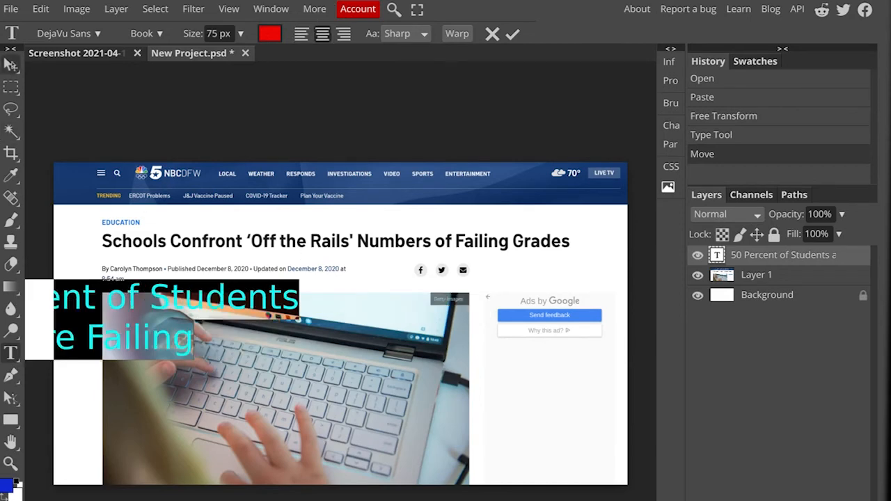
{"action": "left_click", "coordinate": [10, 65]}
{"action": "left_click_drag", "start_coordinate": [89, 306], "coordinate": [321, 349]}
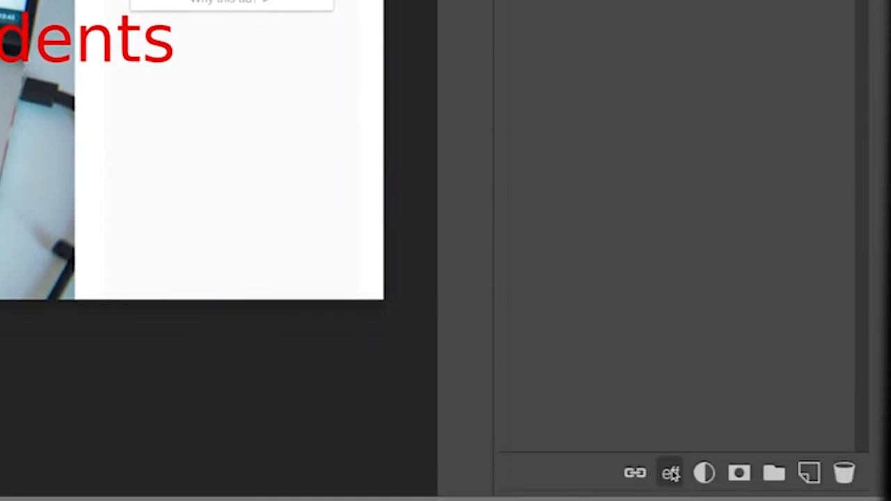
Step: Add a white (ffffff) outside Stroke effect of 7 px at 100% opacity to the text layer
{"action": "left_click", "coordinate": [671, 472]}
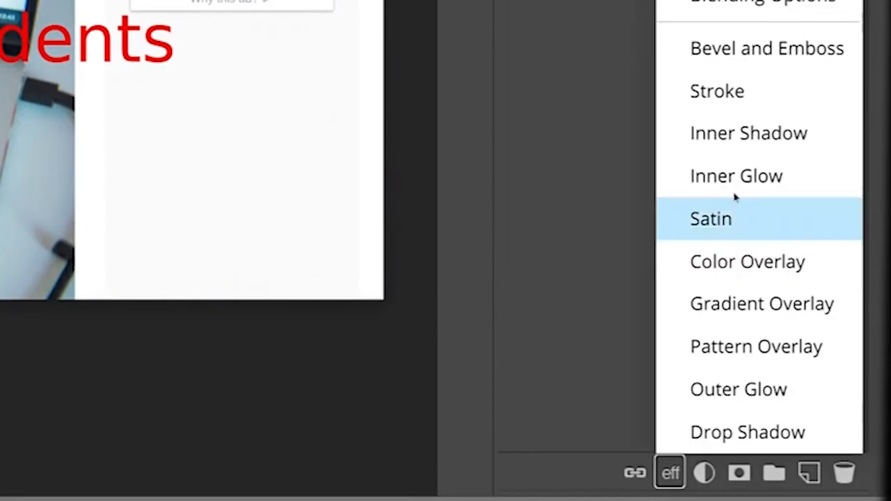
{"action": "left_click", "coordinate": [730, 90]}
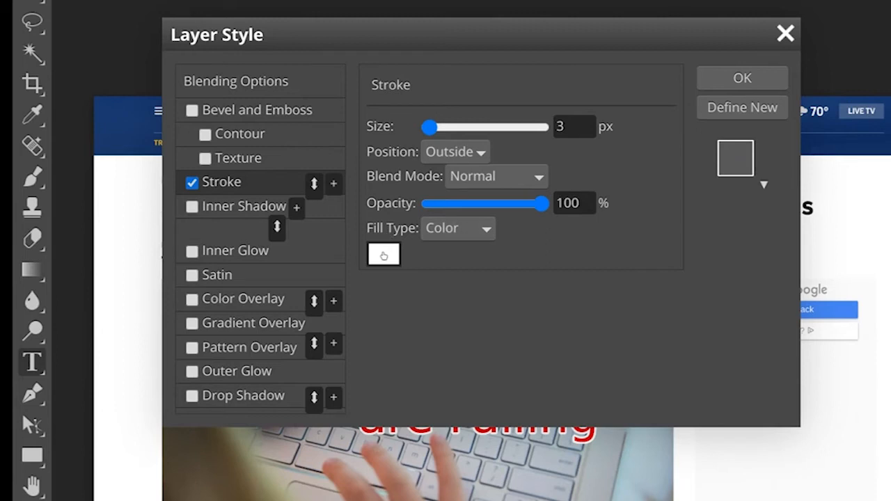
{"action": "left_click", "coordinate": [383, 255]}
{"action": "left_click_drag", "start_coordinate": [332, 215], "coordinate": [314, 213]}
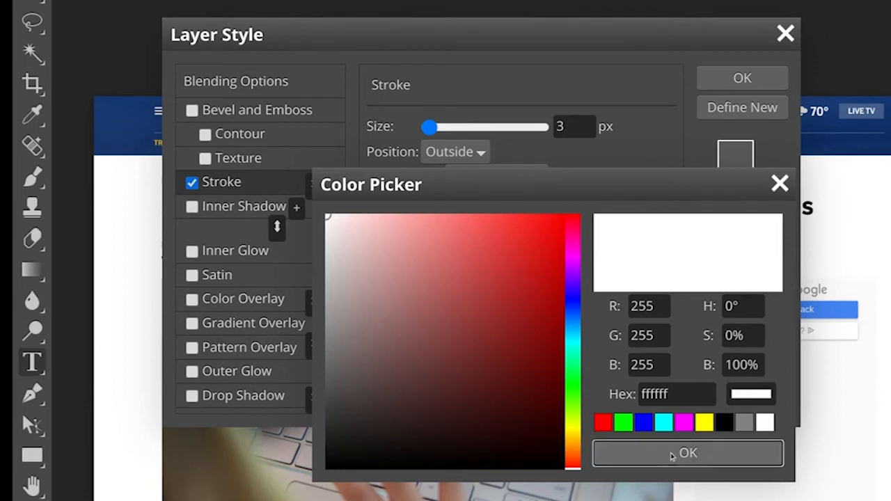
{"action": "left_click", "coordinate": [674, 453]}
{"action": "left_click_drag", "start_coordinate": [430, 127], "coordinate": [431, 129]}
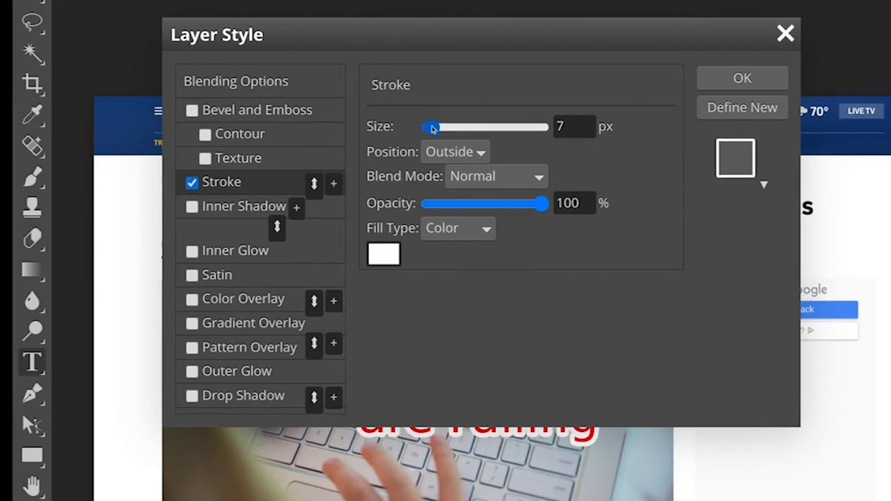
{"action": "left_click", "coordinate": [720, 79]}
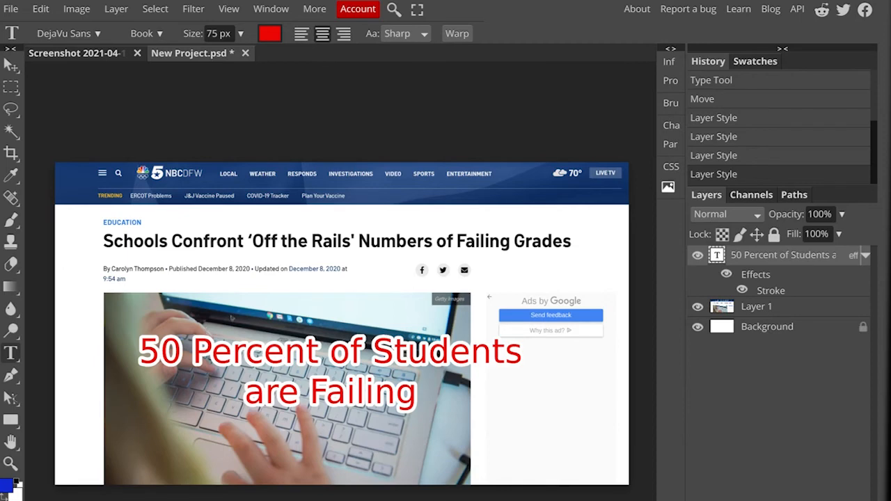
Step: Move the outlined text slightly down and right, over the lower part of the laptop photo
{"action": "left_click", "coordinate": [15, 70]}
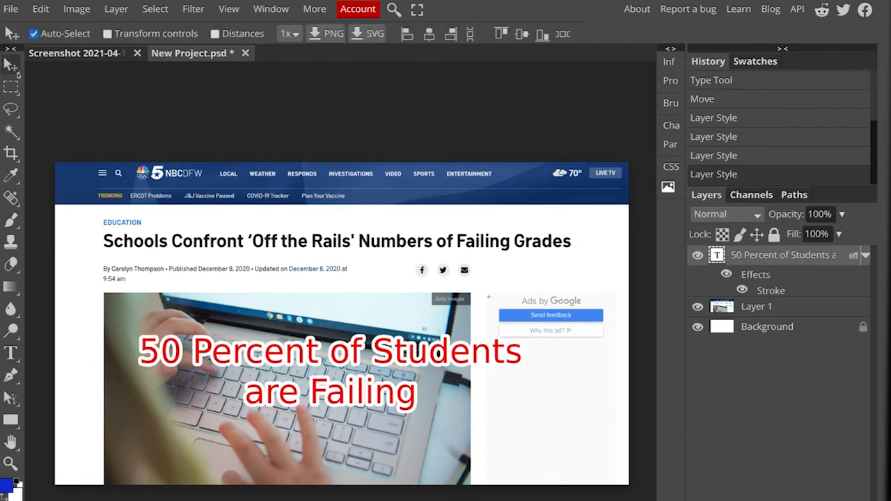
{"action": "left_click_drag", "start_coordinate": [213, 350], "coordinate": [235, 376]}
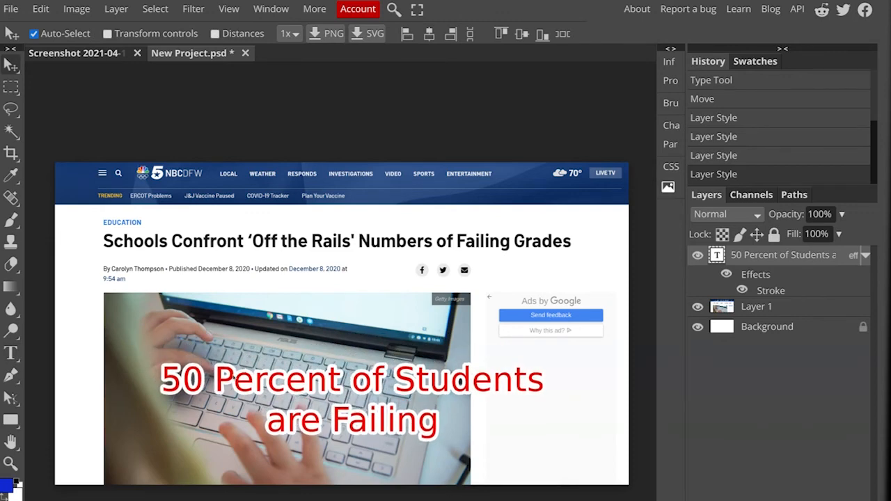
{"action": "left_click_drag", "start_coordinate": [235, 376], "coordinate": [235, 376]}
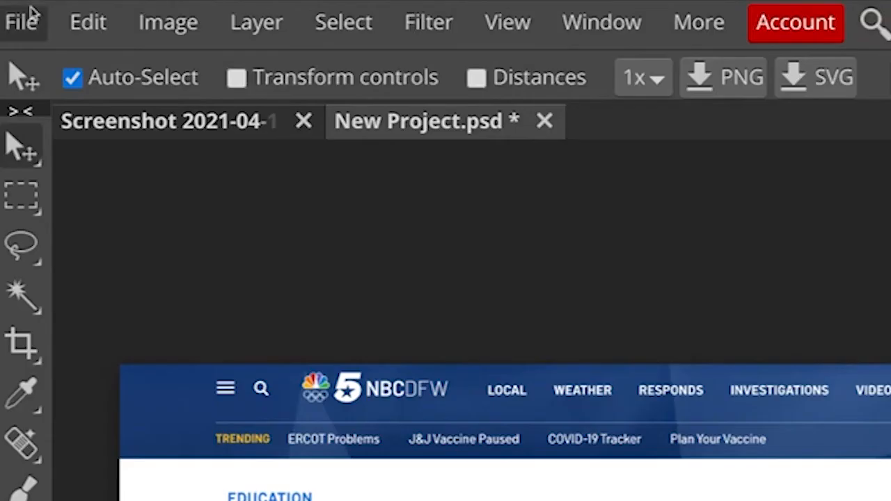
Step: Save the project as a PSD file named NBC-Survey.psd, replacing the existing file of that name
{"action": "left_click", "coordinate": [14, 5]}
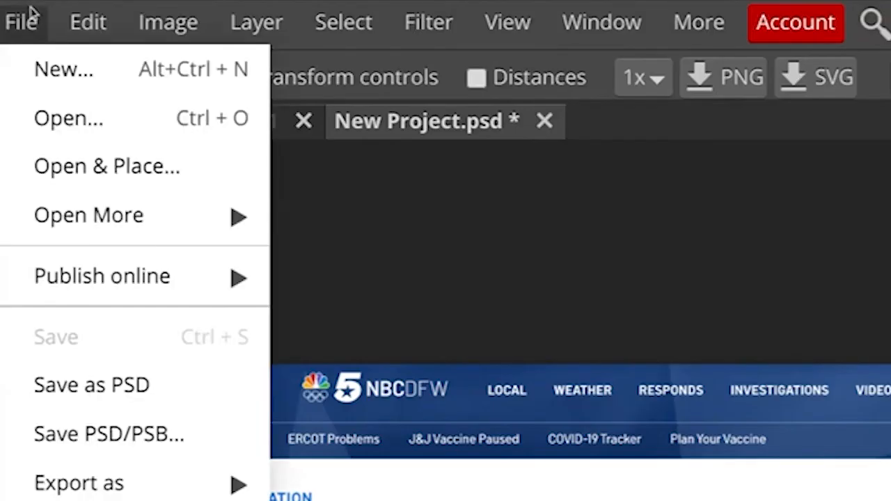
{"action": "left_click", "coordinate": [72, 378]}
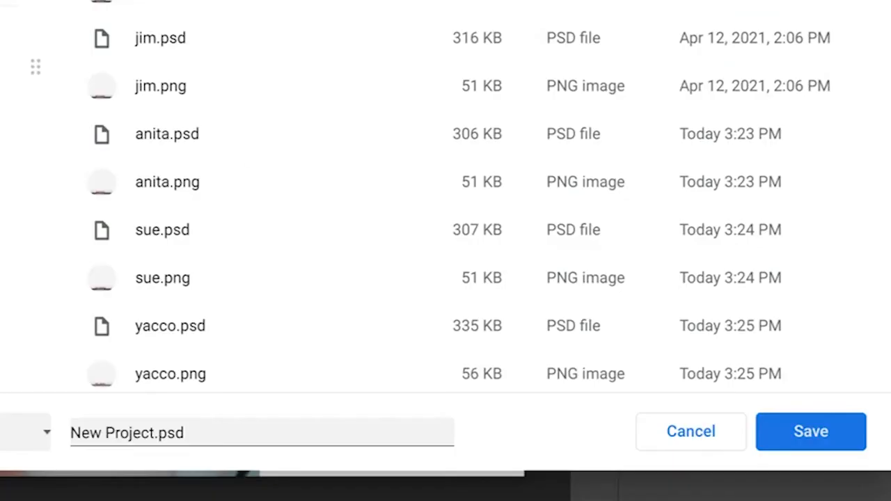
{"action": "left_click", "coordinate": [132, 427]}
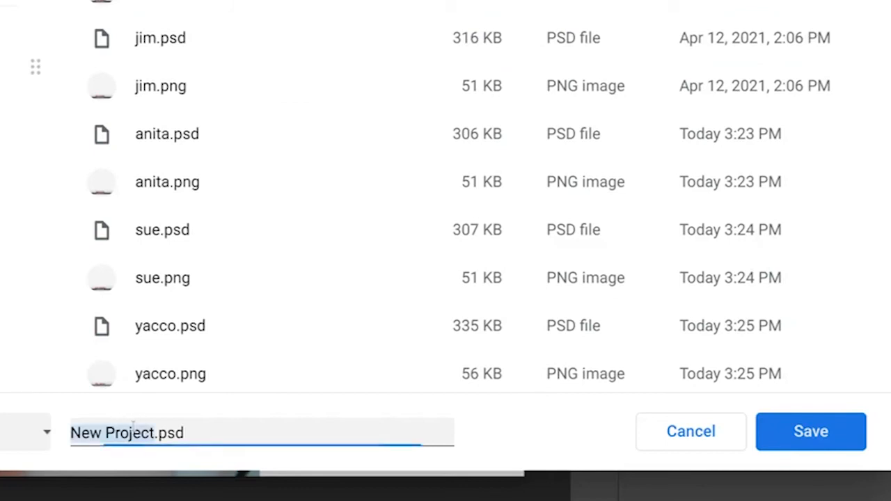
{"action": "type", "text": "NBC-"}
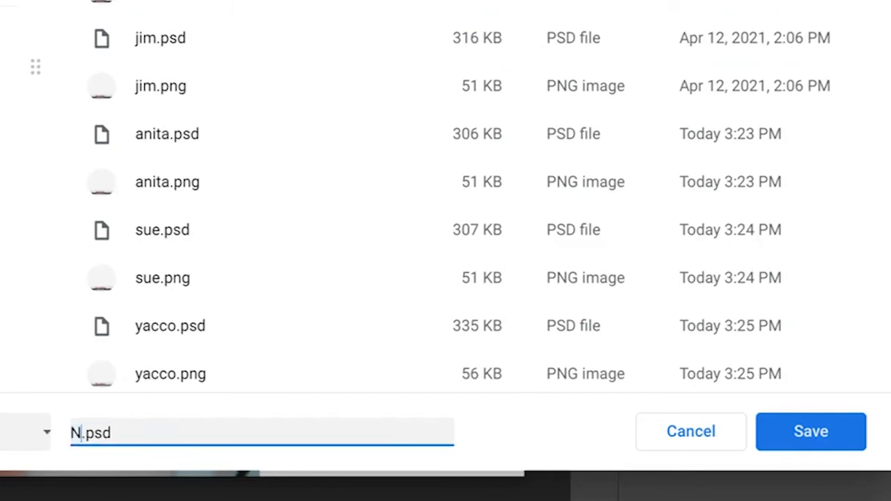
{"action": "type", "text": "Survey"}
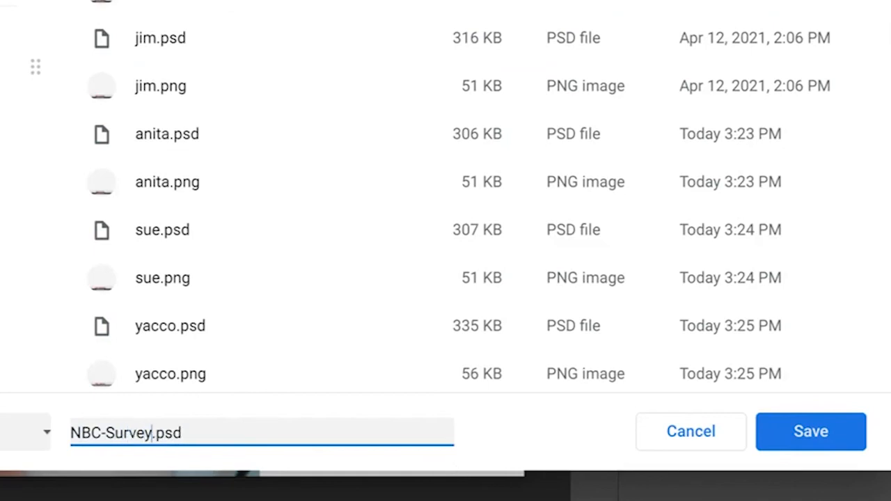
{"action": "left_click", "coordinate": [844, 441]}
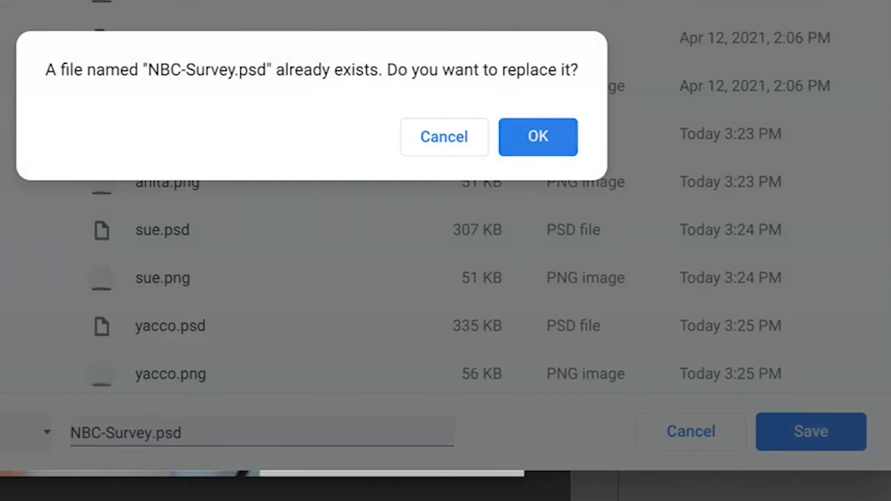
{"action": "left_click", "coordinate": [534, 135]}
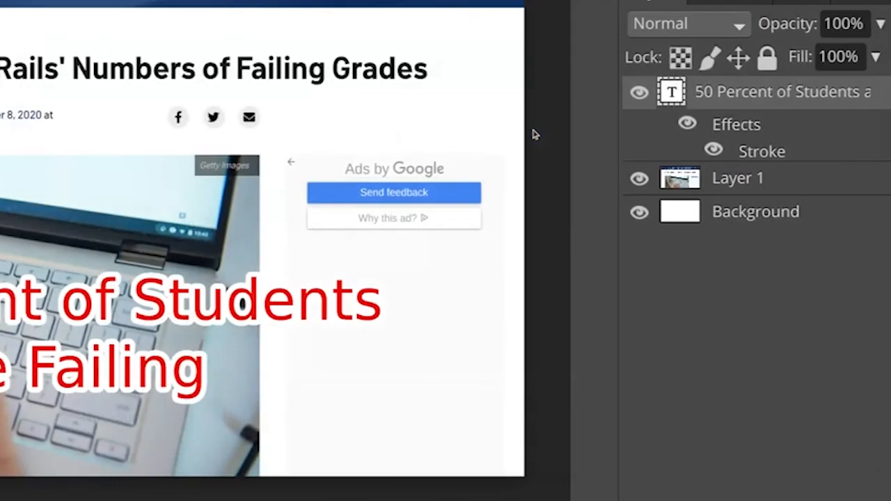
{"action": "left_click", "coordinate": [536, 135]}
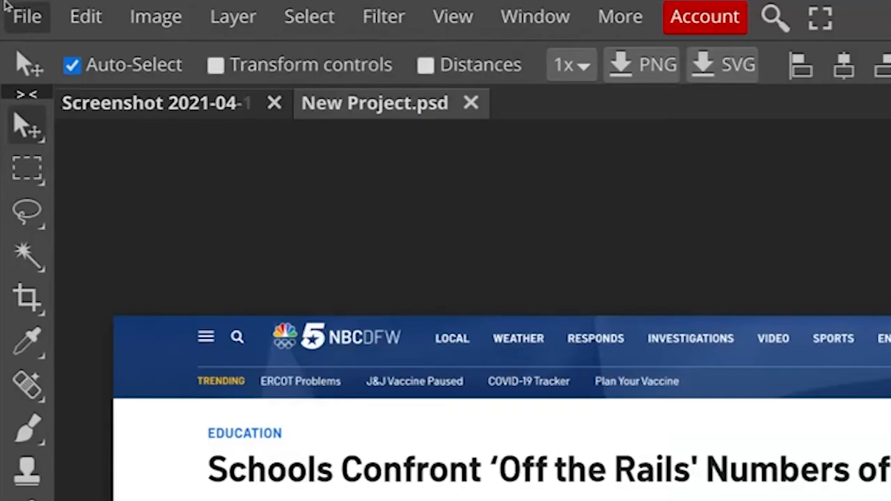
Step: Export the project as a 1280 x 720 px PNG at 100% quality named NBC-survey.png, replacing the existing file
{"action": "left_click", "coordinate": [20, 15]}
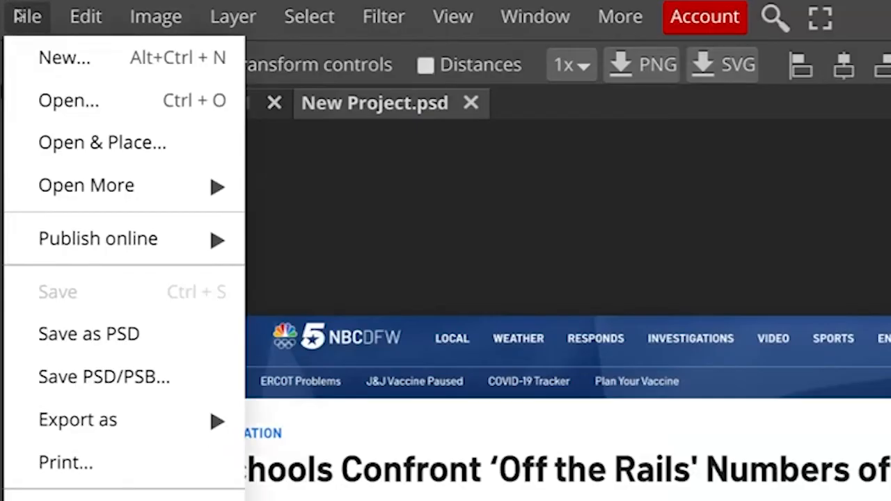
{"action": "mouse_move", "coordinate": [101, 428]}
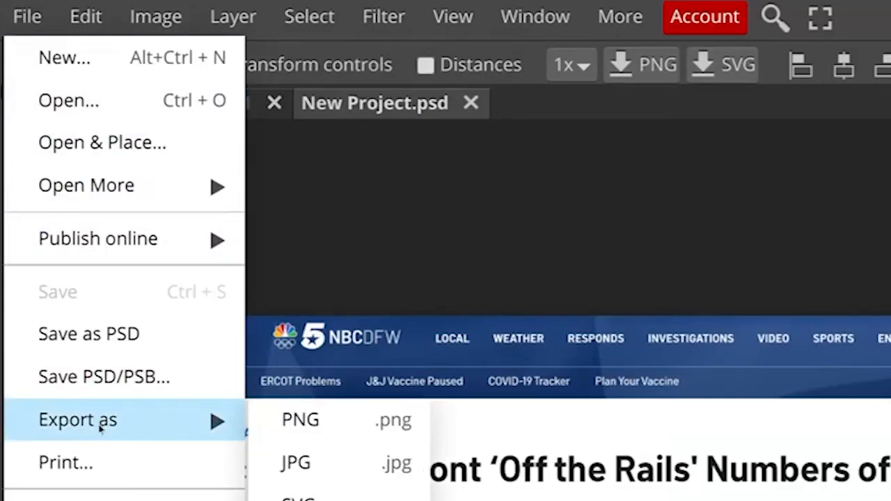
{"action": "left_click", "coordinate": [296, 423]}
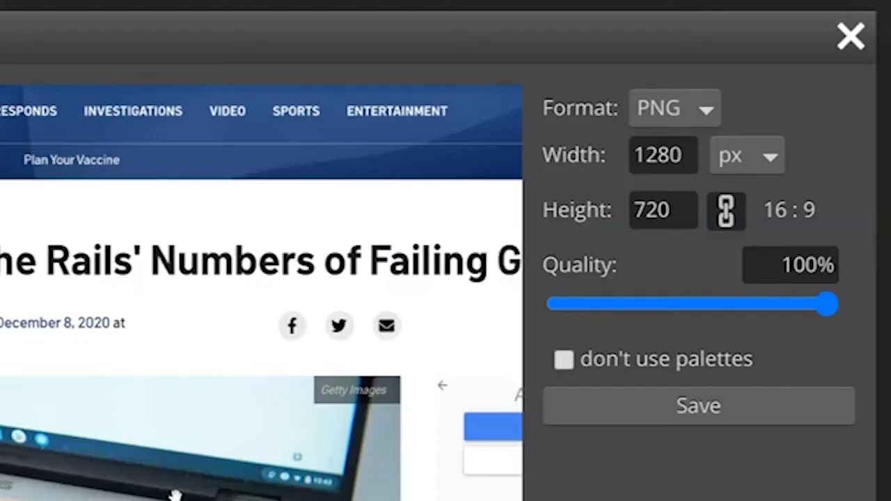
{"action": "left_click", "coordinate": [583, 411]}
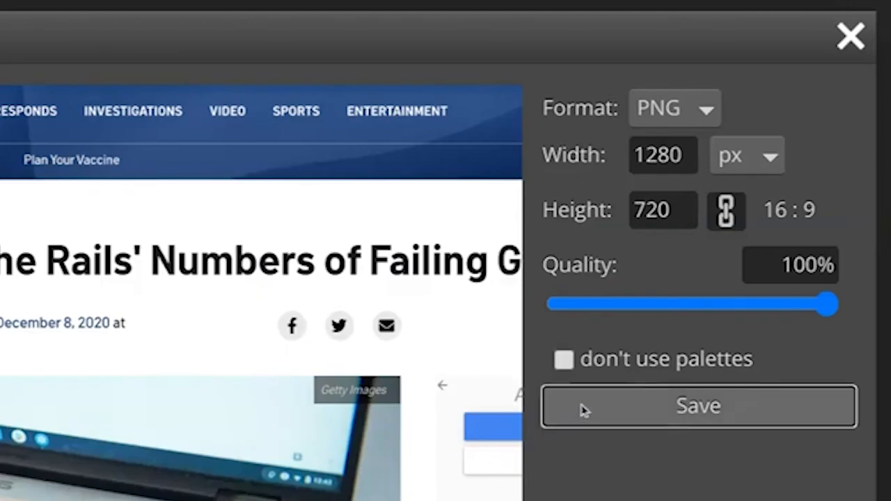
{"action": "type", "text": "NBC-se"}
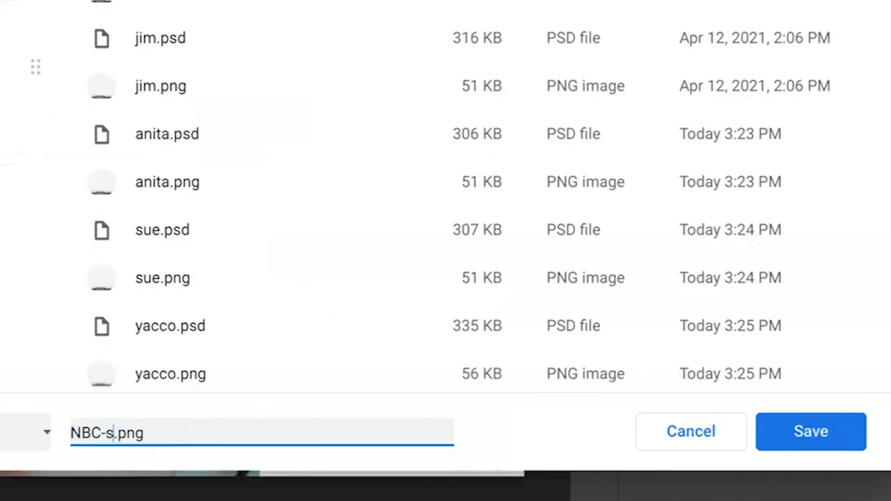
{"action": "key", "text": "BackSpace"}
{"action": "type", "text": "urvey"}
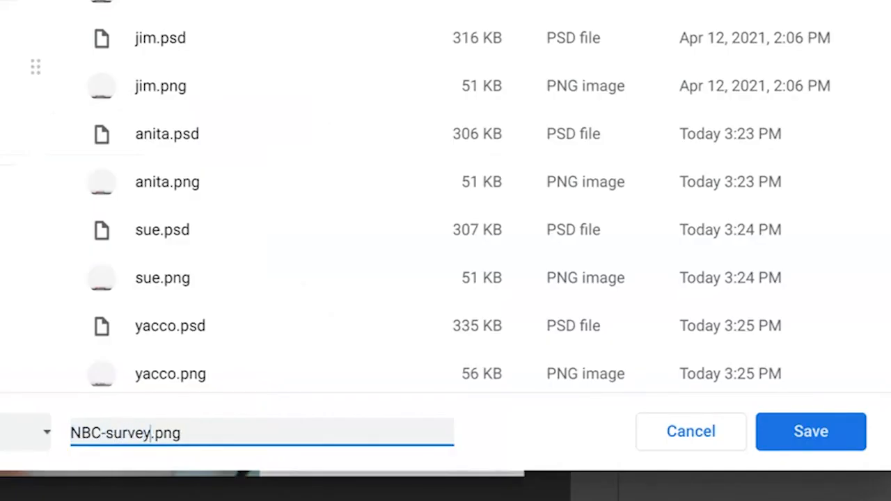
{"action": "key", "text": "Return"}
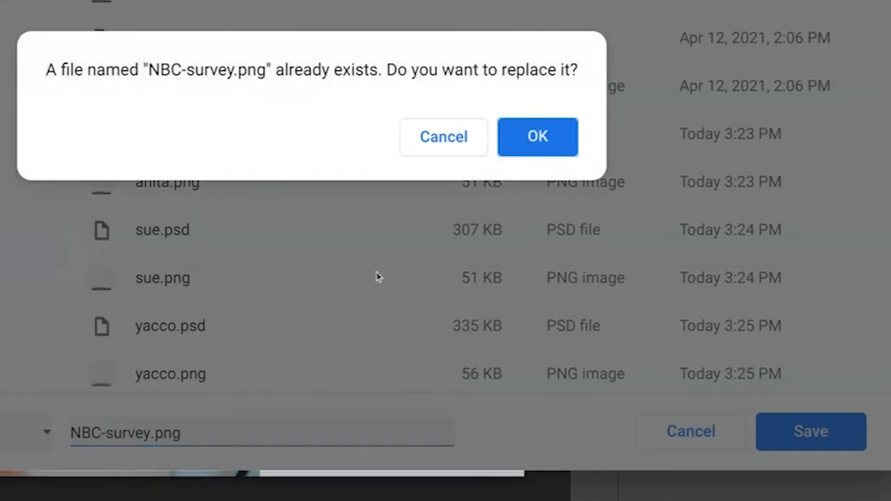
{"action": "left_click", "coordinate": [548, 143]}
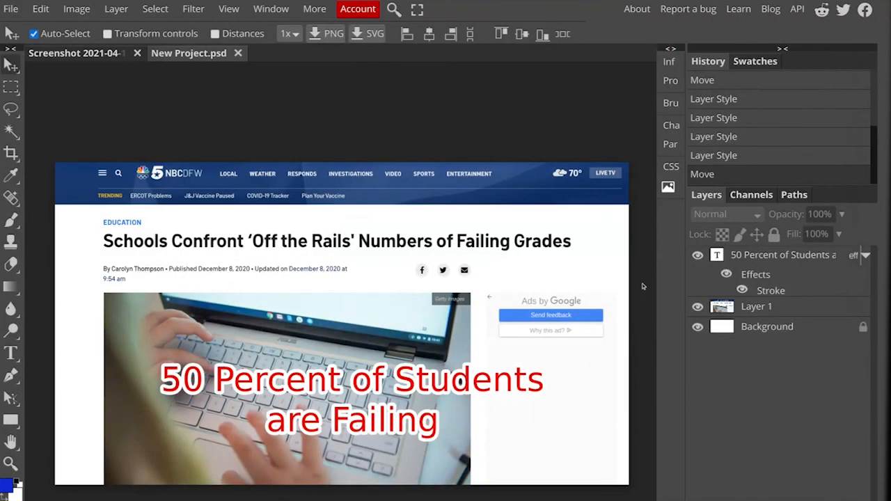